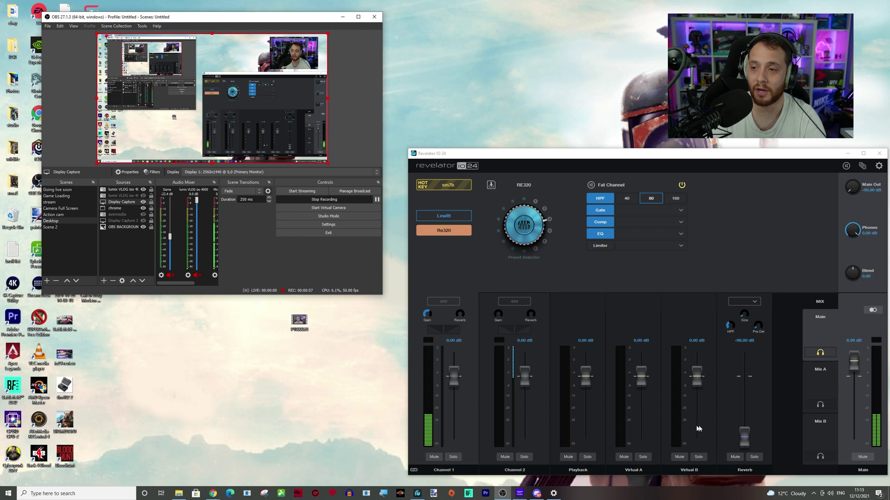
Show Mix A and raise its faders: Playback to about -25 dB, and Virtual A and Virtual B to about -21 dB.
click(820, 384)
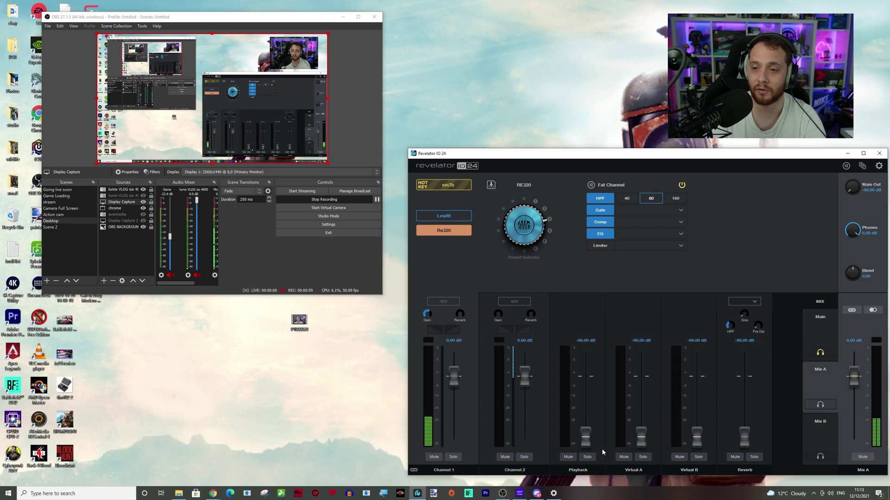
drag(640, 435, 641, 410)
drag(696, 436, 699, 415)
drag(586, 438, 589, 417)
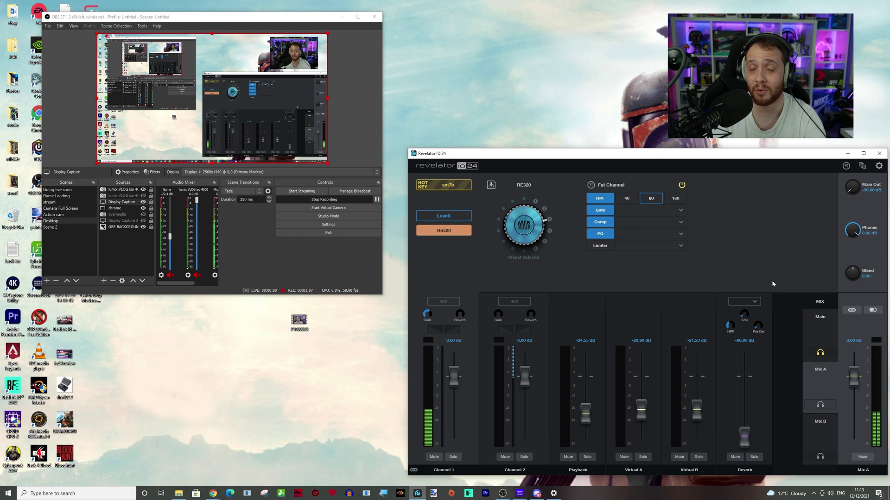
Examine the input devices available for the third audio mixer source, Mic/Aux 2, and leave its properties without changing the device.
click(215, 276)
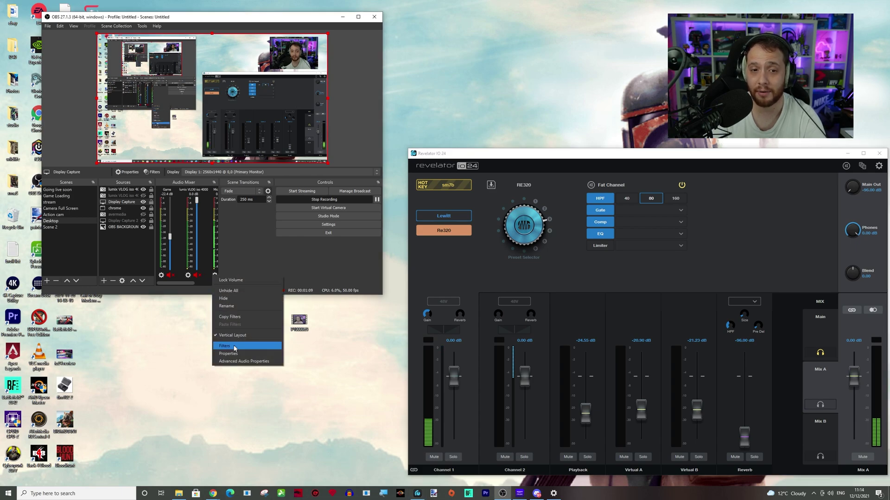
click(228, 353)
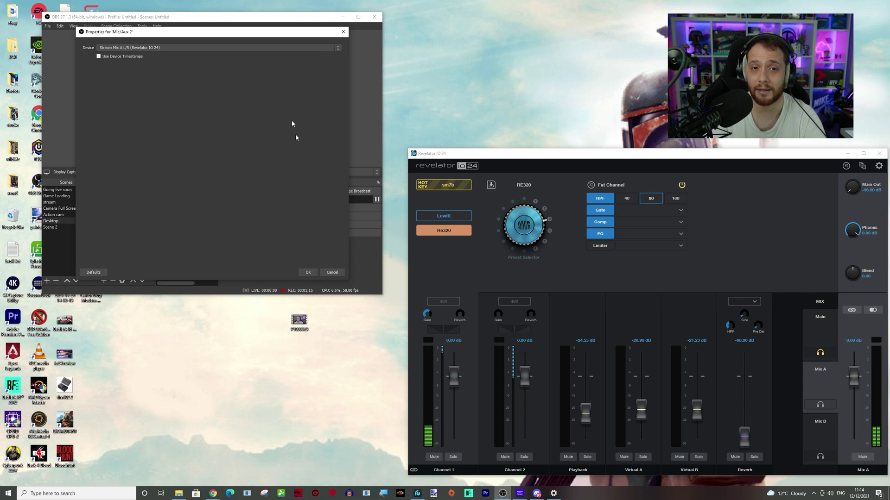
click(221, 48)
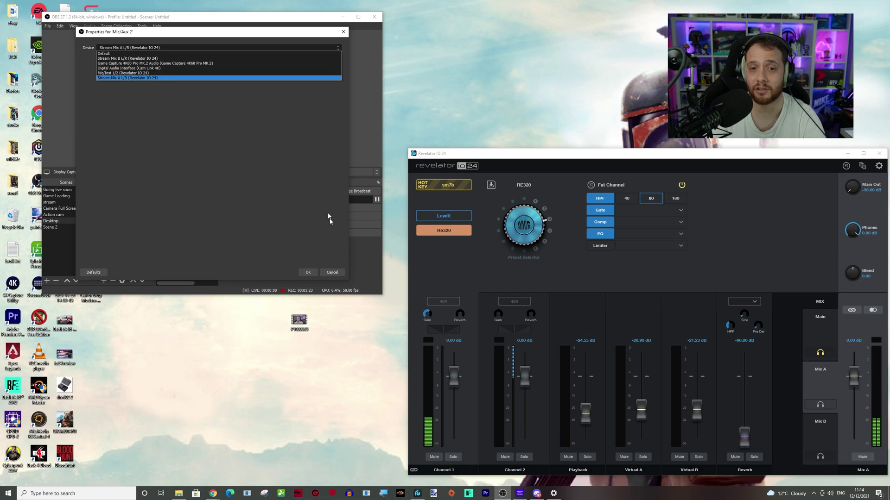
click(331, 273)
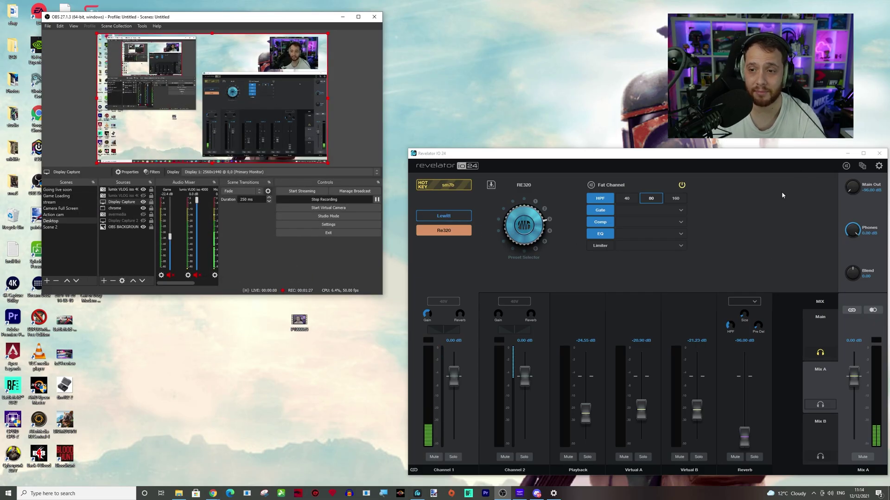
Bring up the Universal Control 3.6.1 release notes and user guide in Chrome, read the Stream Mix Mode entry, and minimize both windows.
mouse_move(210, 495)
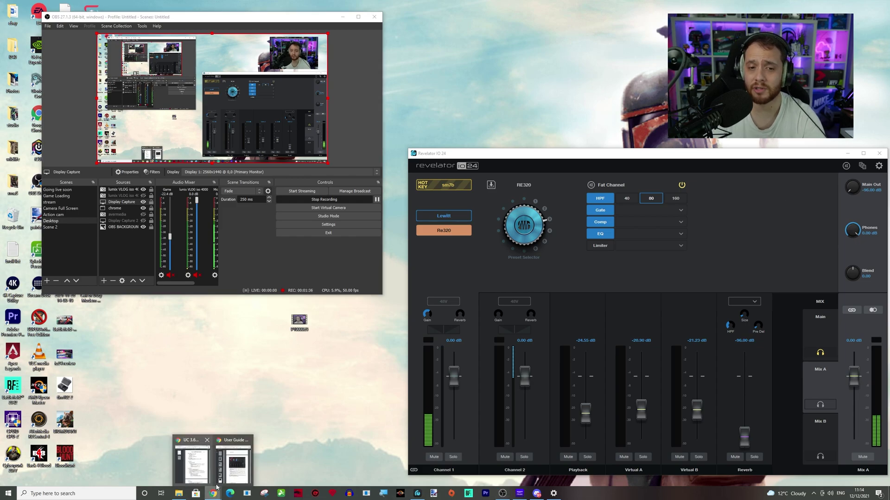
click(205, 465)
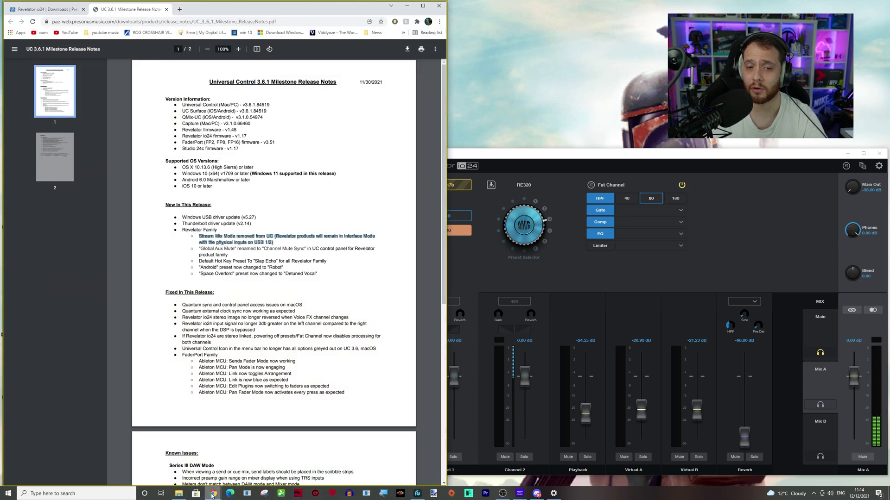
mouse_move(212, 493)
mouse_move(236, 469)
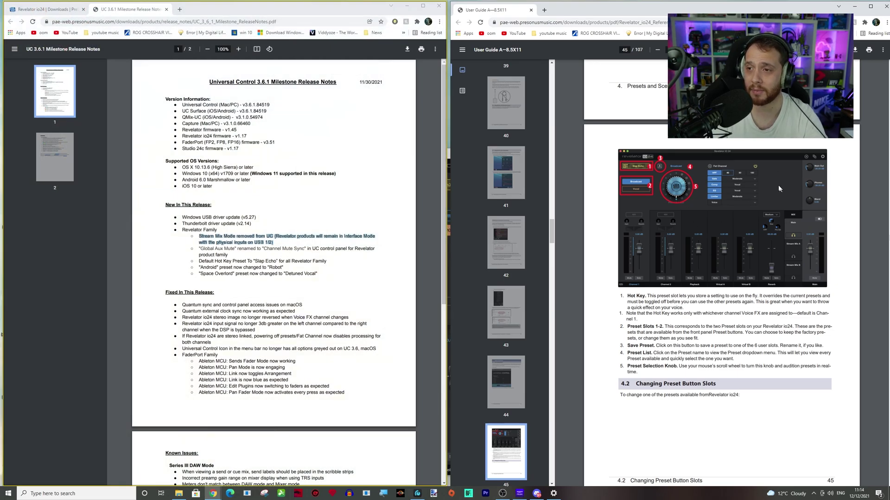
click(281, 244)
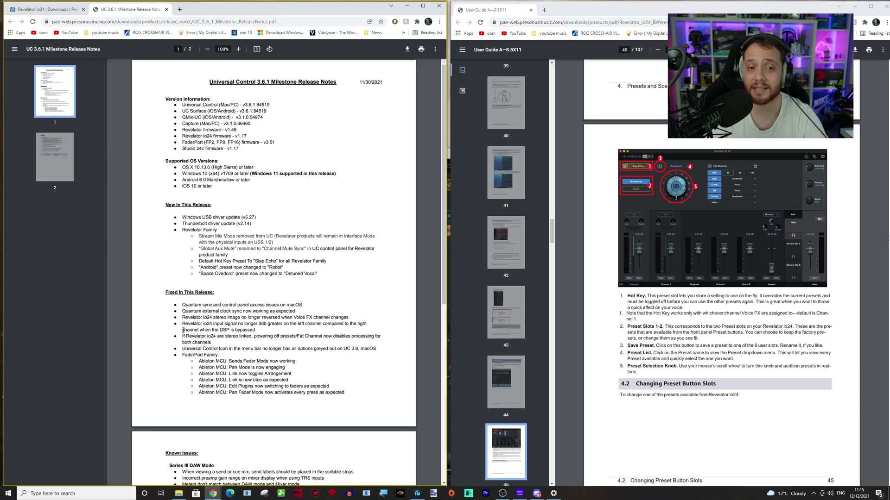
click(403, 8)
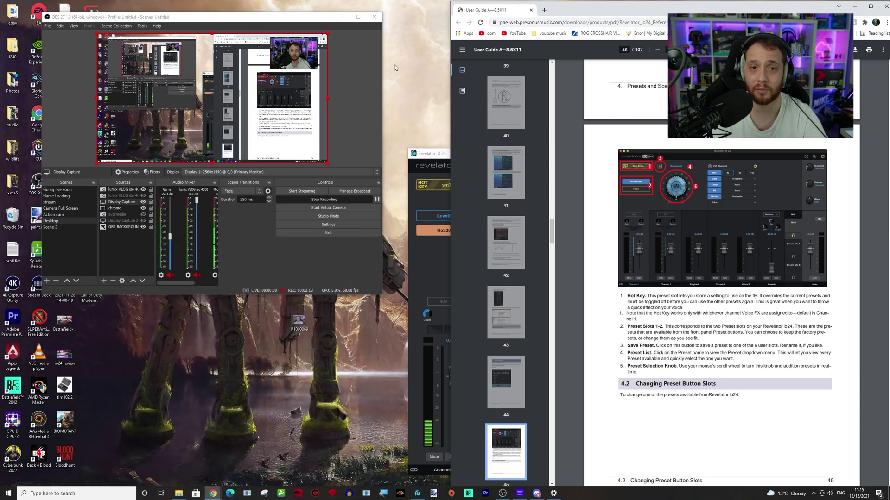
click(854, 6)
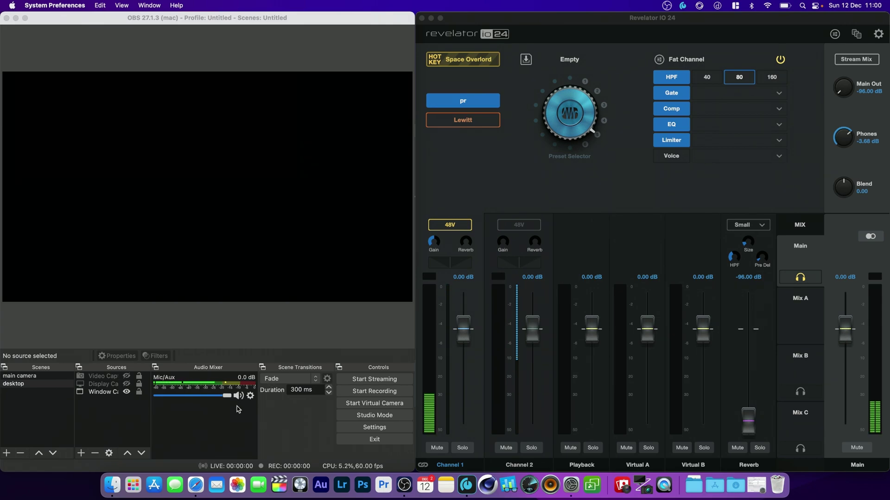
Check which device the Mic/Aux source uses in its OBS properties and close the dialog.
click(250, 396)
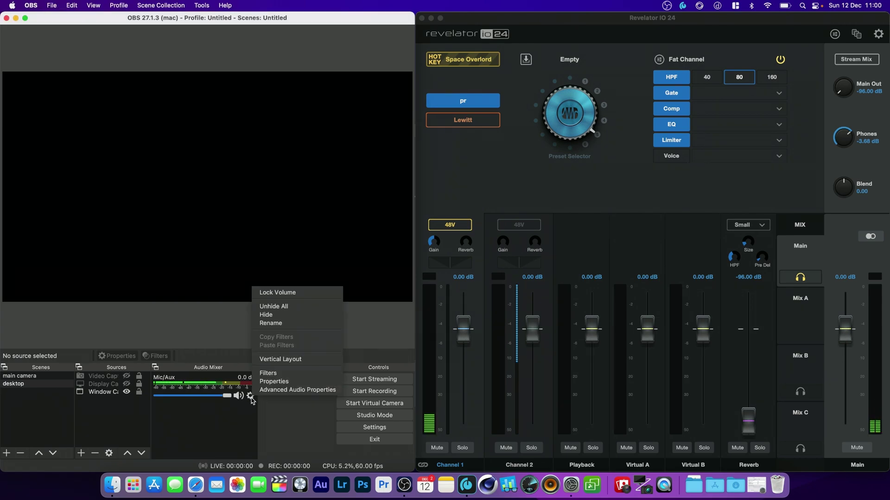
click(273, 384)
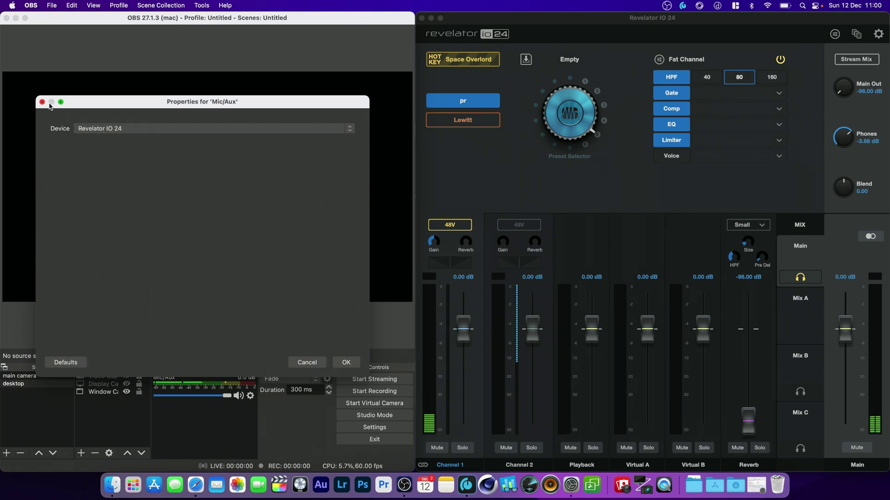
click(42, 102)
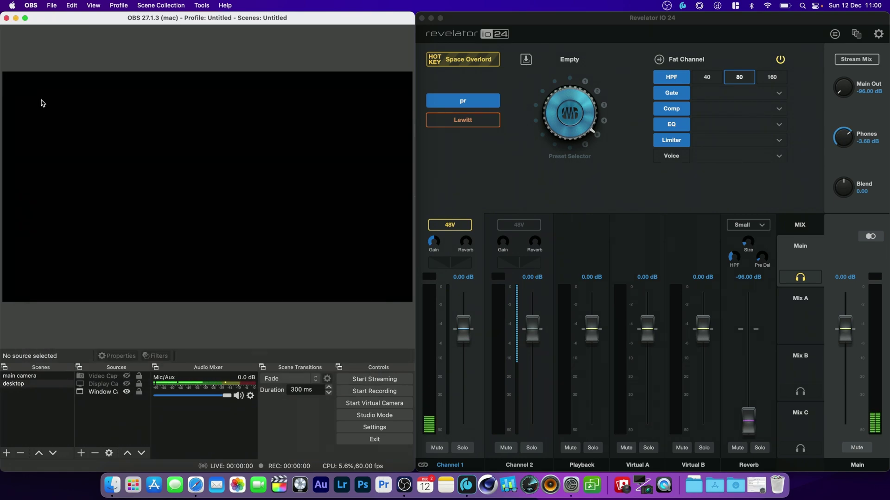
Review the system's sound output devices and the devices offered for the Mic/Aux source, leaving both unchanged.
click(570, 488)
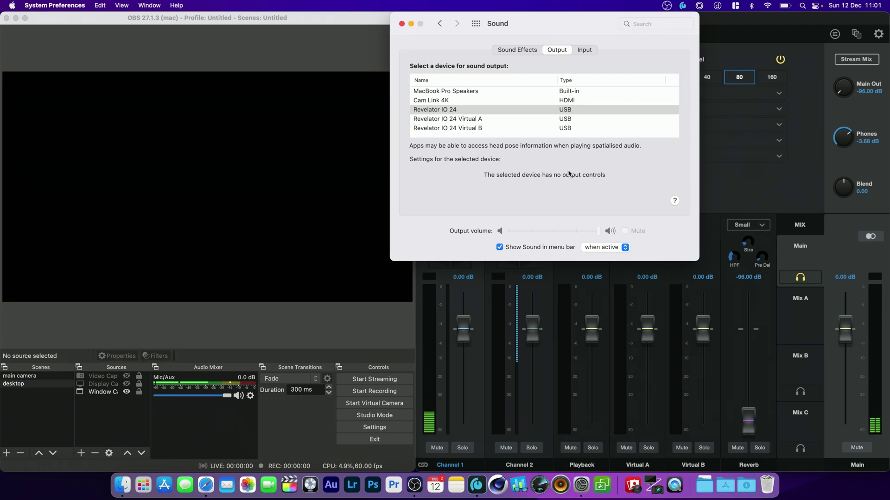
click(411, 23)
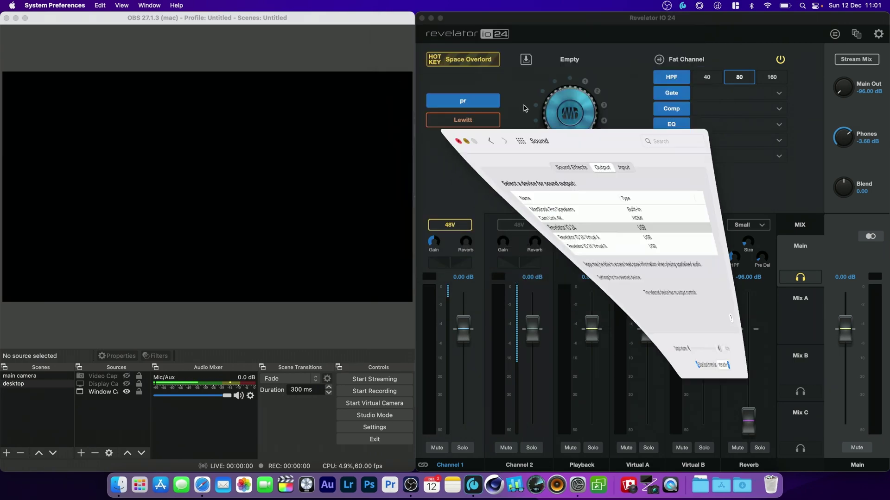
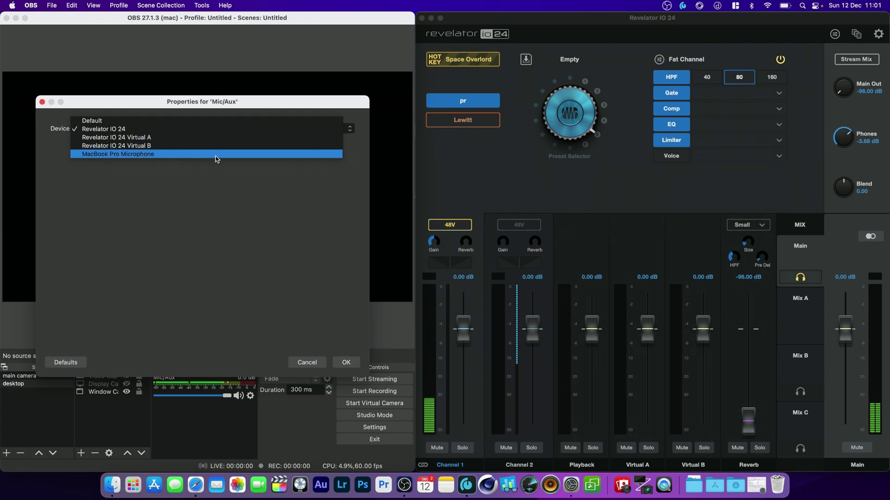
click(307, 362)
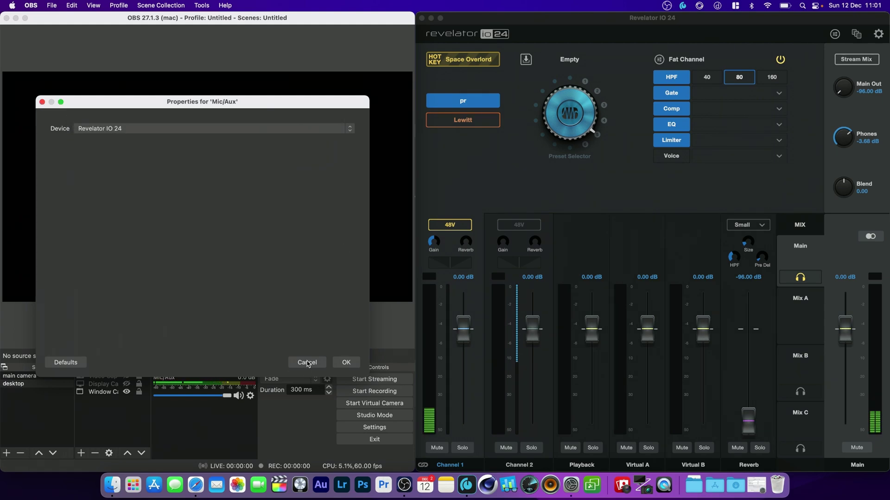
click(307, 363)
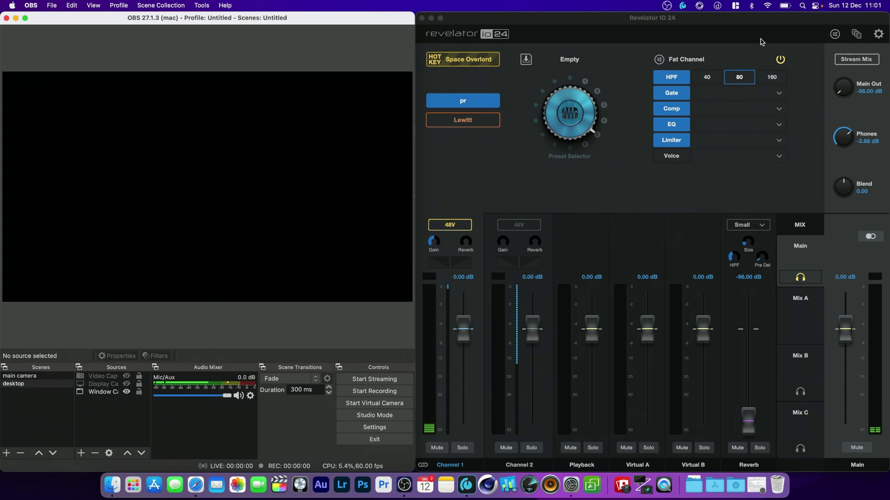
View the detailed Fat Channel processing settings in Revelator IO 24 and return to the preset view.
click(835, 34)
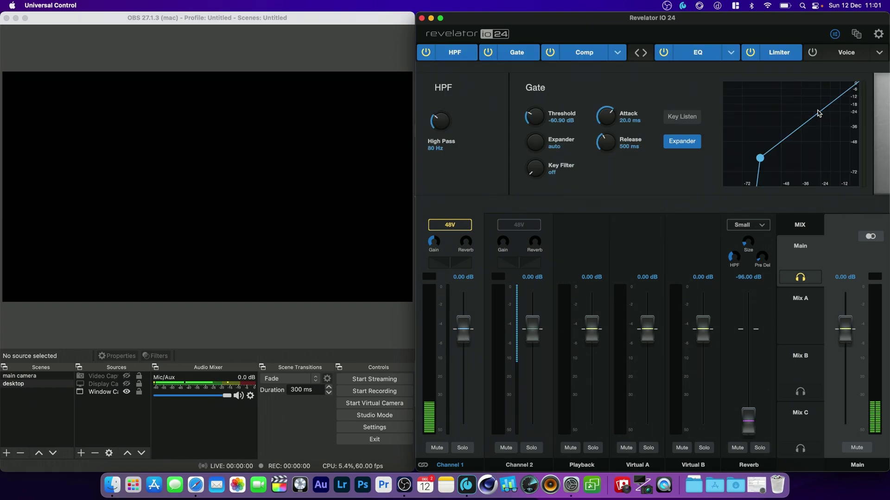
click(836, 35)
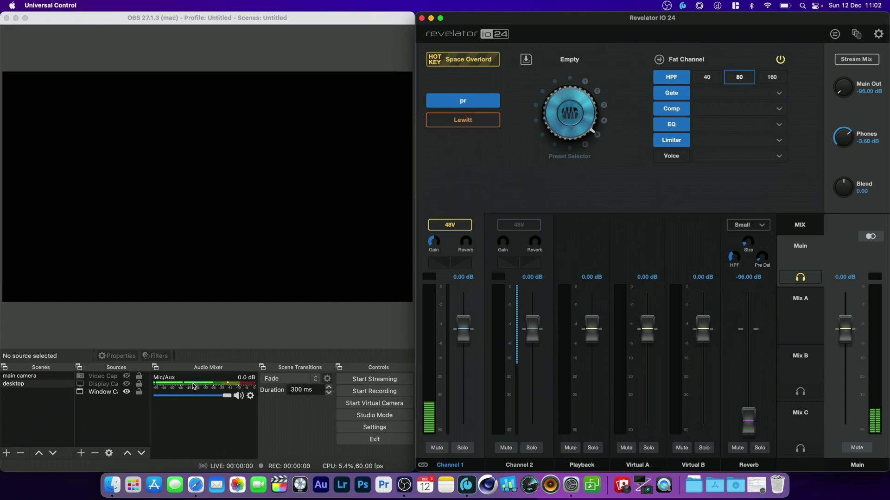
Show Mix A and toggle Stream Mix on and off twice to compare how the mixer behaves.
click(814, 306)
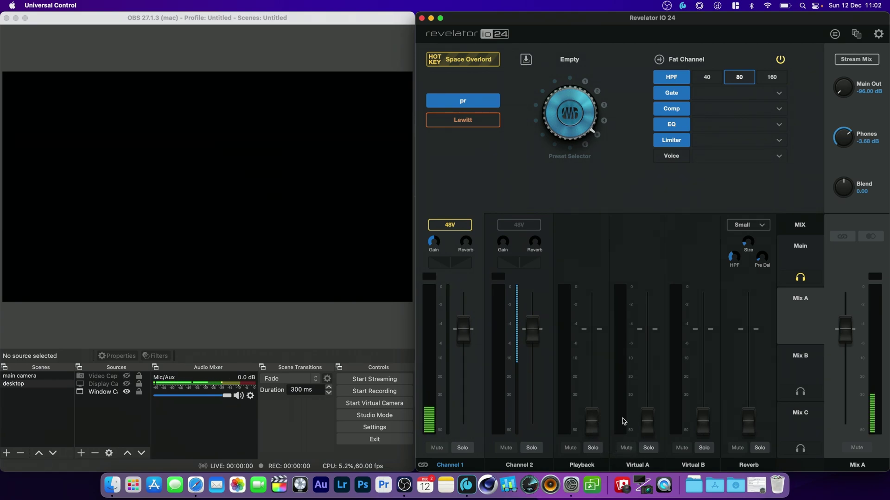
mouse_move(622, 392)
click(856, 60)
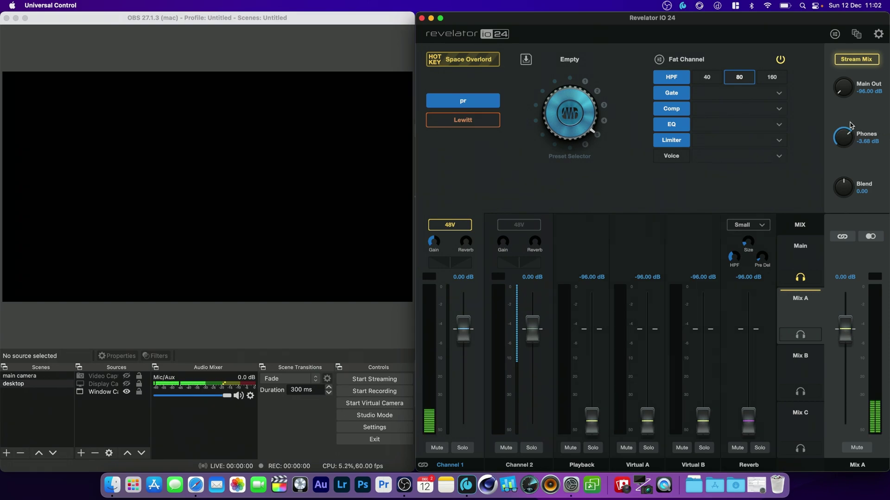
click(856, 60)
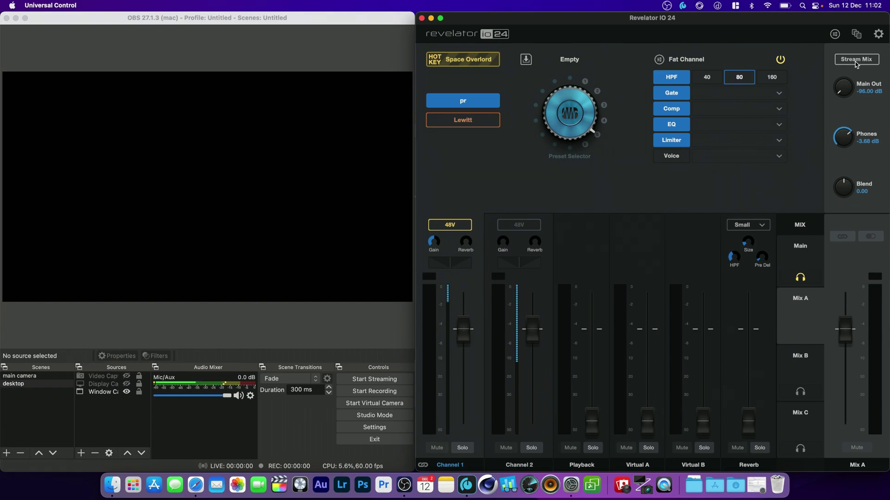
click(856, 60)
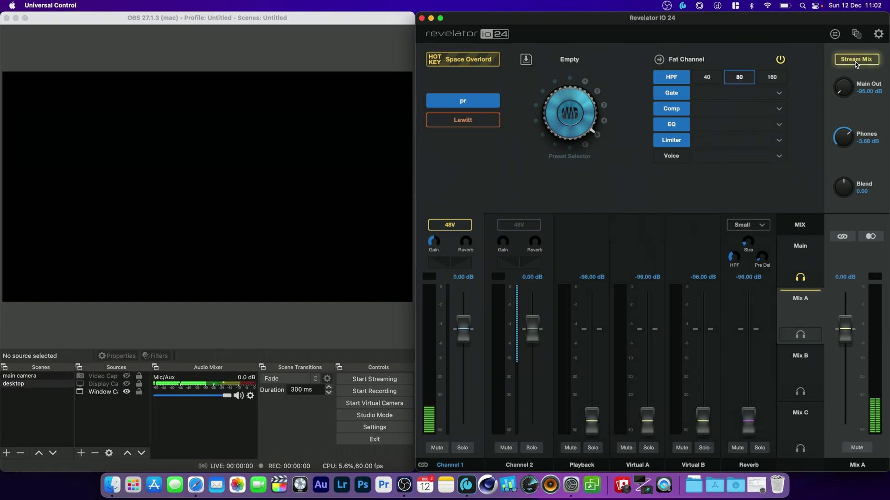
click(856, 60)
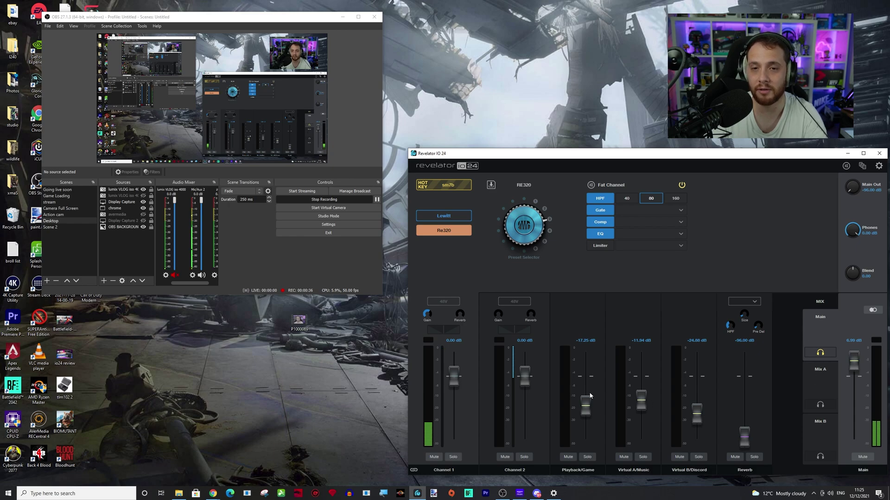
Compare the fader levels of the Main mix, Mix A and Mix B, ending on Mix B.
click(819, 380)
click(822, 444)
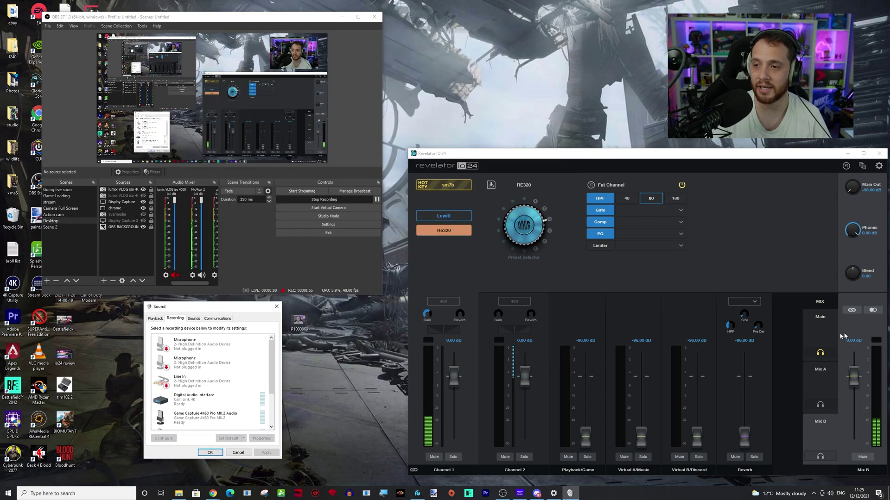
click(820, 338)
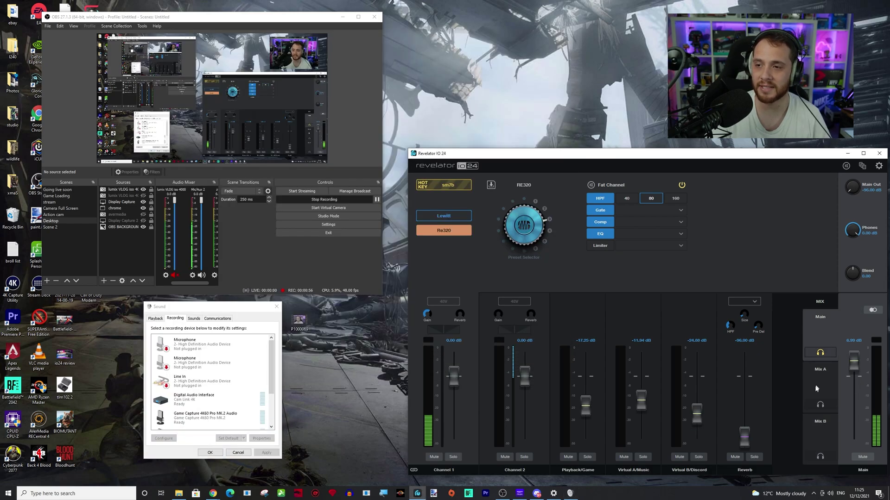
click(817, 388)
click(820, 441)
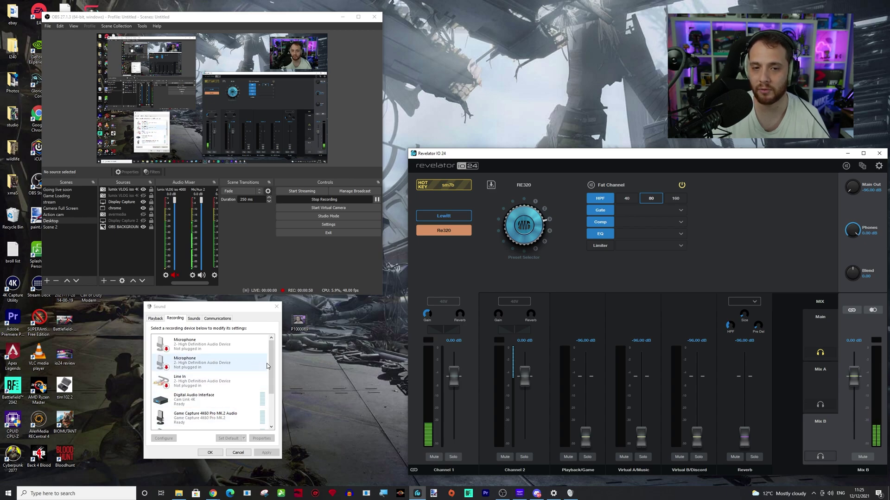
Review the Mic/Inst 1/2, Stream Mix A L/R and Stream Mix B L/R recording devices against the Main mix.
scroll(267, 366, down, 3)
click(192, 388)
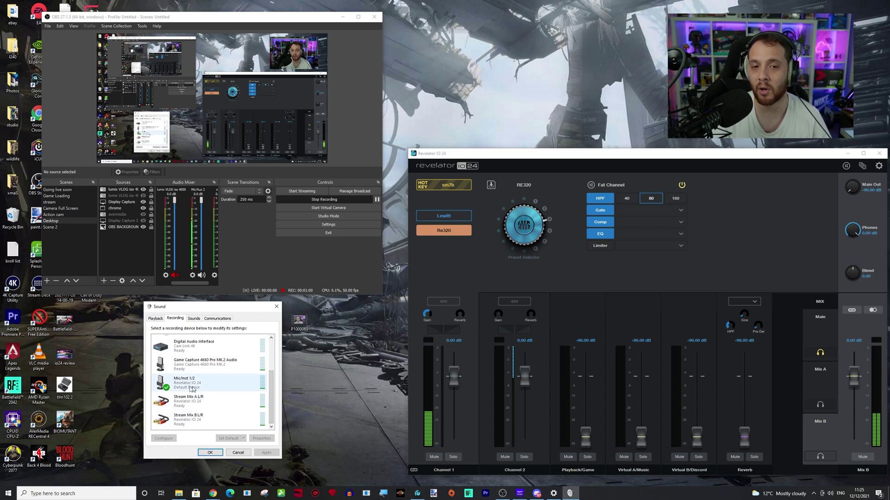
click(809, 344)
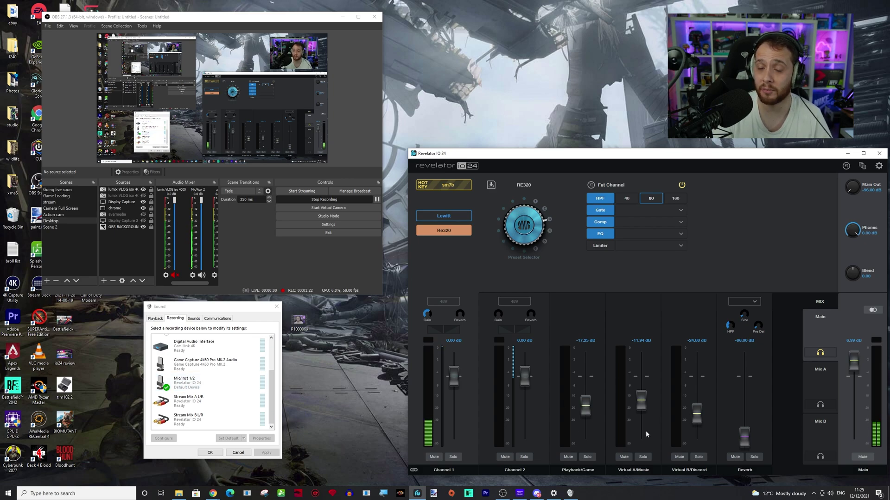
click(204, 406)
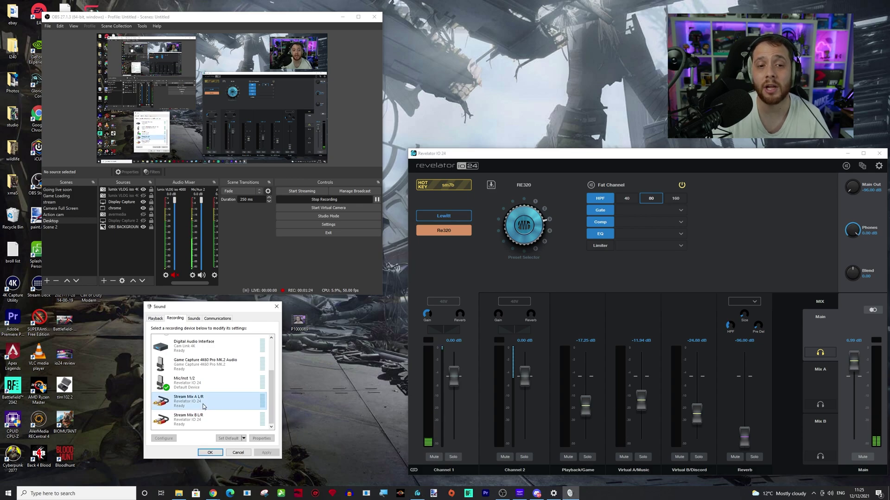
click(204, 420)
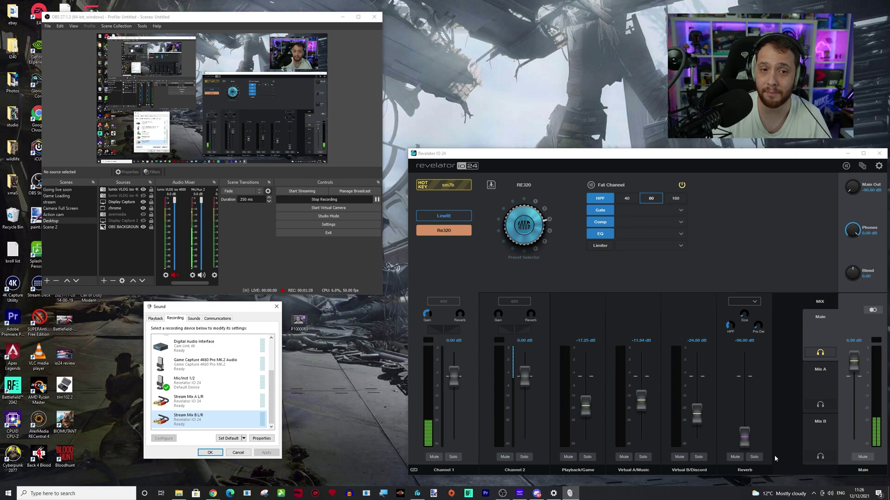
Check which recording device the Mic/Aux 2 audio source uses in OBS.
click(192, 276)
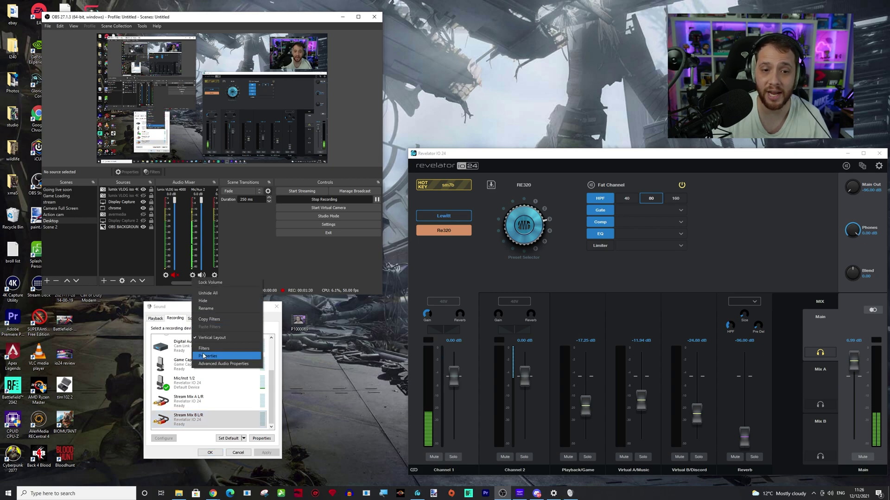
click(204, 355)
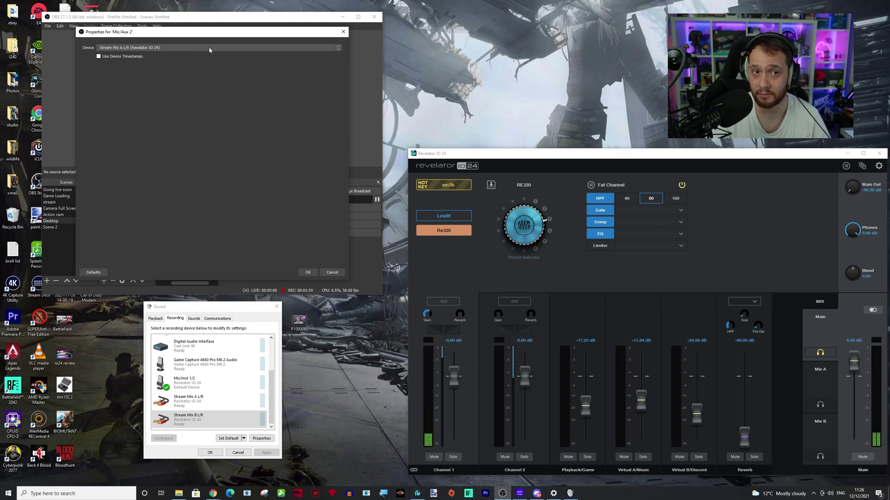
click(308, 272)
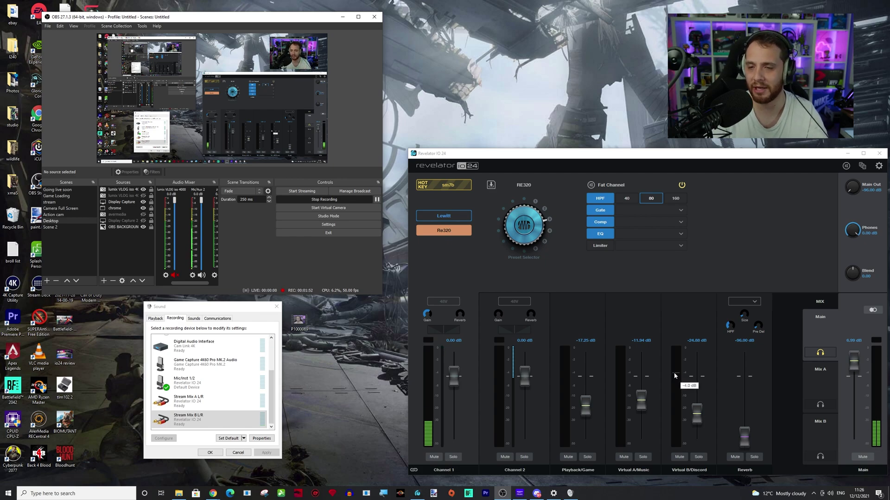
Review the Playback L/R, Virtual Output A L/R and Virtual Output B L/R playback devices and the system output volume.
click(155, 318)
scroll(241, 403, down, 5)
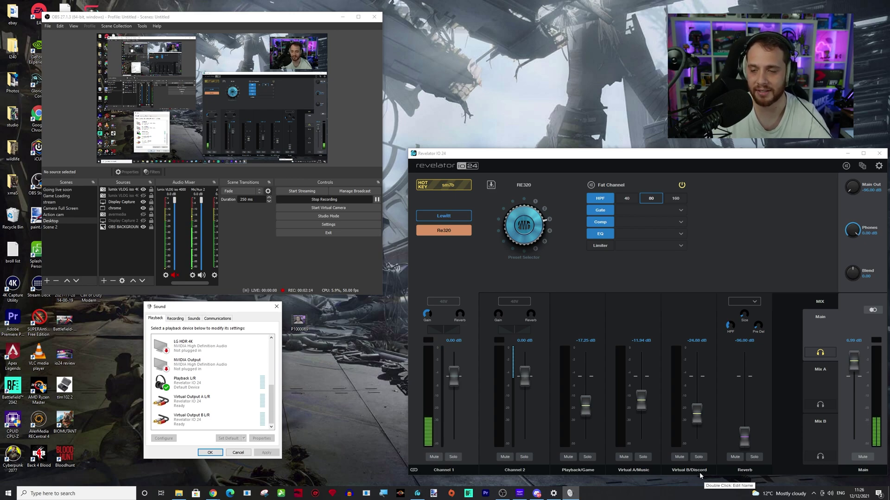
click(830, 494)
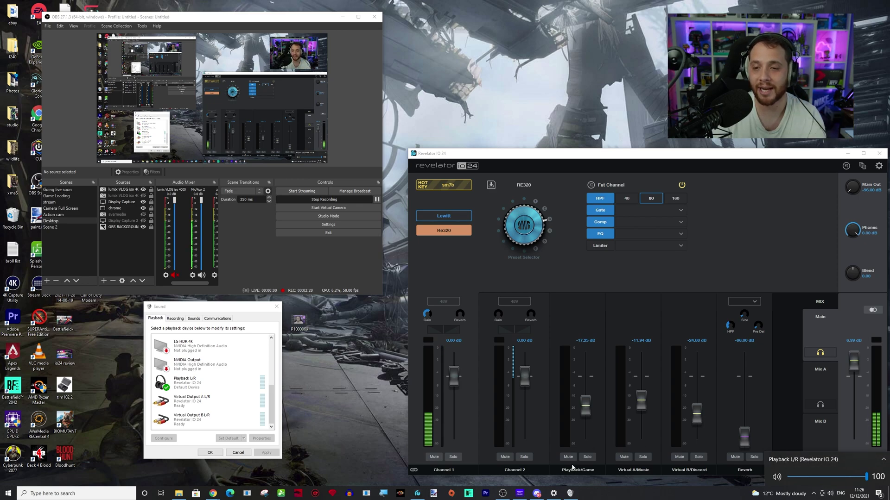
Place the Amazon Music window above the Revelator IO 24 mixer and show Mix A with its headphone monitoring.
click(519, 493)
drag(400, 49, 663, 12)
click(833, 367)
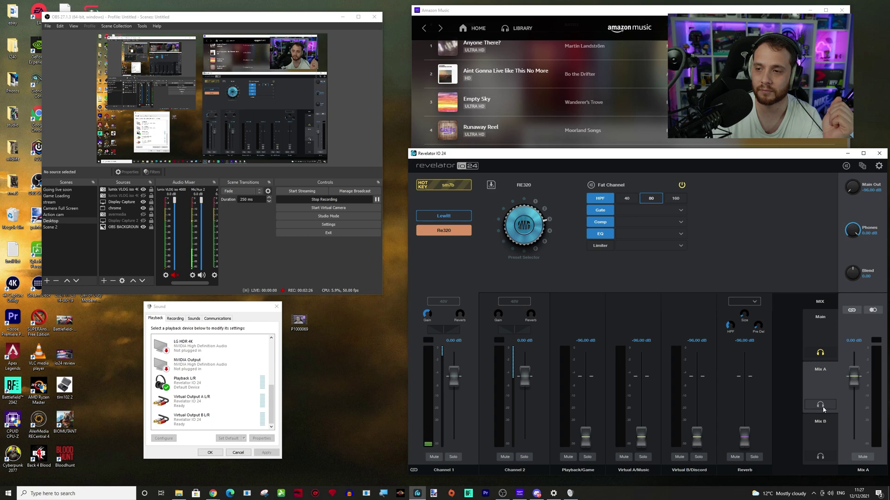
Play Swing It in Amazon Music and adjust the Playback/Game fader in Mix A to about -31.5 dB.
click(647, 30)
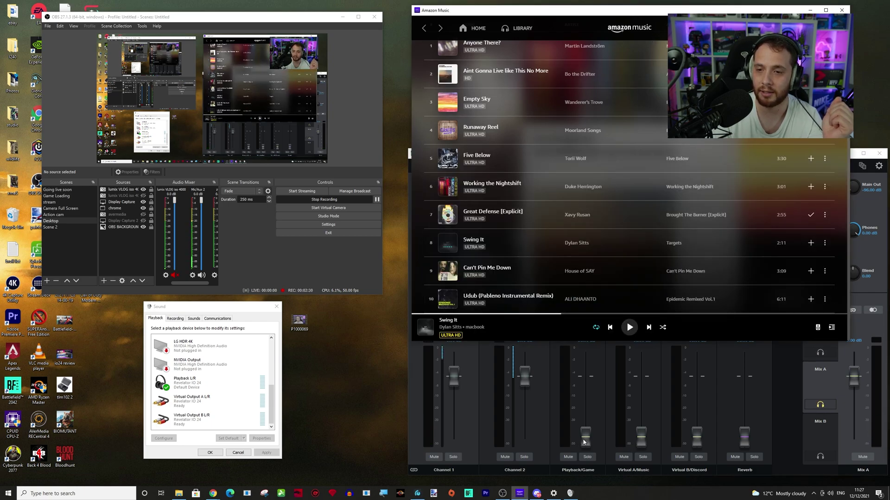
drag(585, 435, 589, 412)
click(646, 13)
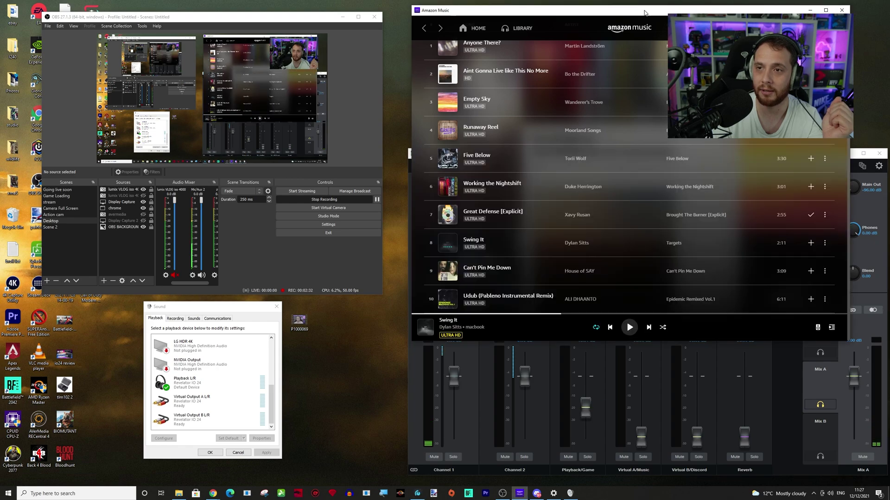
click(629, 328)
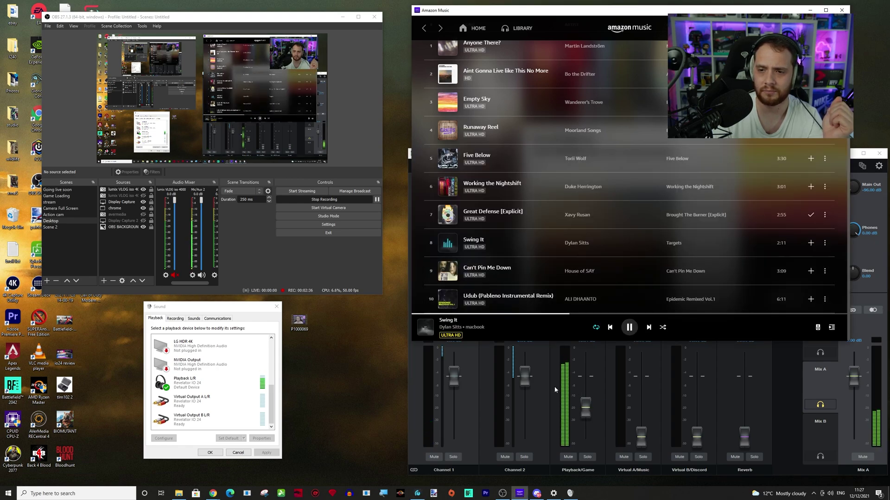
drag(586, 407, 586, 420)
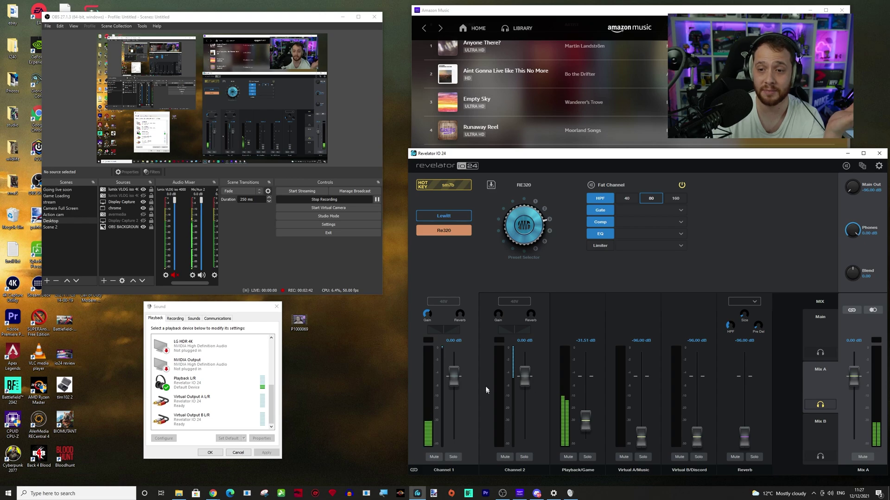
Pause and resume Swing It, and lower the Playback/Game fader in Mix A fully to -96 dB.
click(573, 11)
click(629, 331)
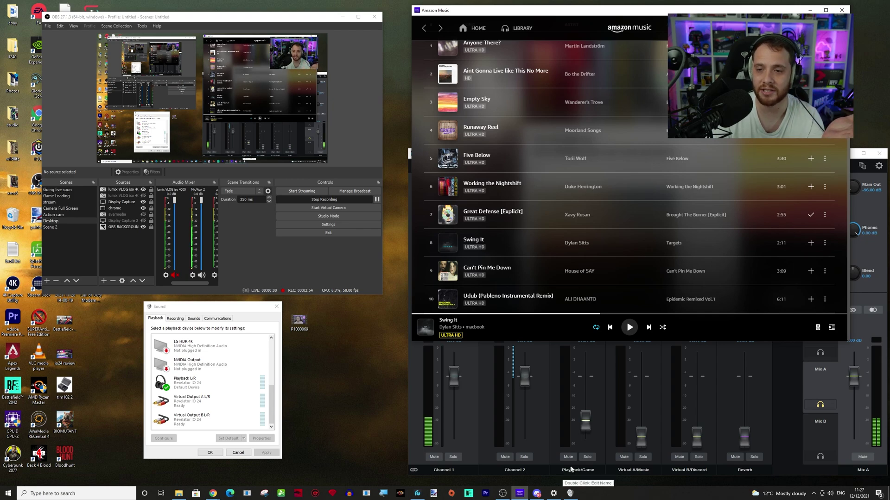
mouse_move(472, 320)
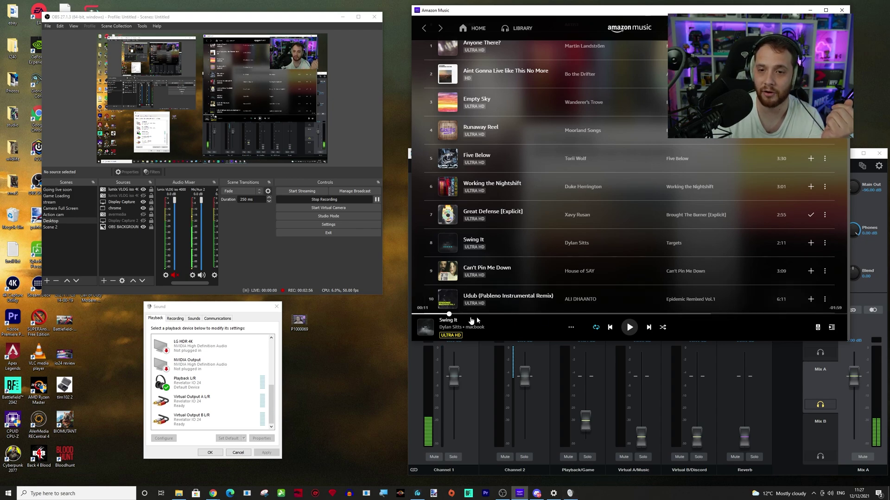
click(628, 329)
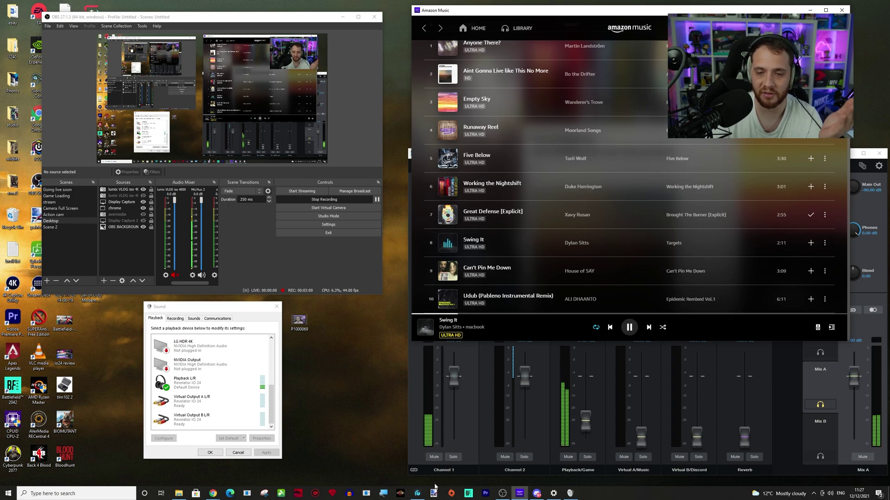
click(586, 425)
drag(586, 424, 585, 440)
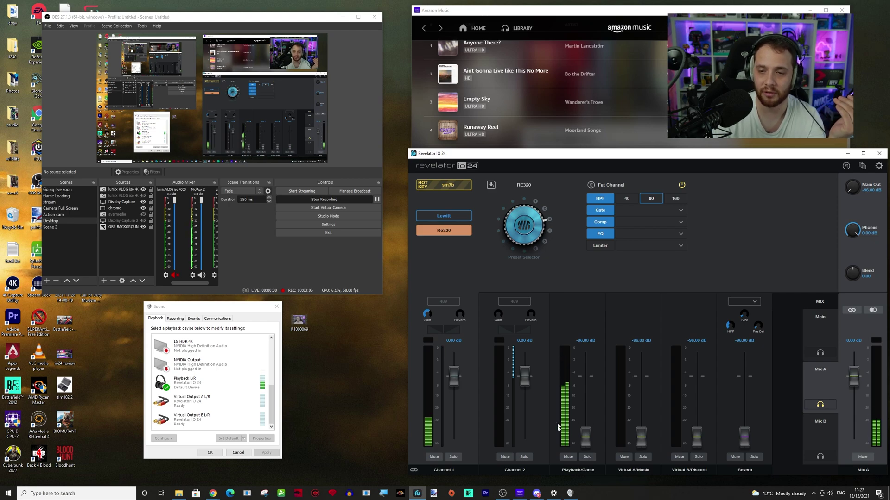
Show the App volume and device preferences and look up Sound mixer options in the Windows search.
click(553, 493)
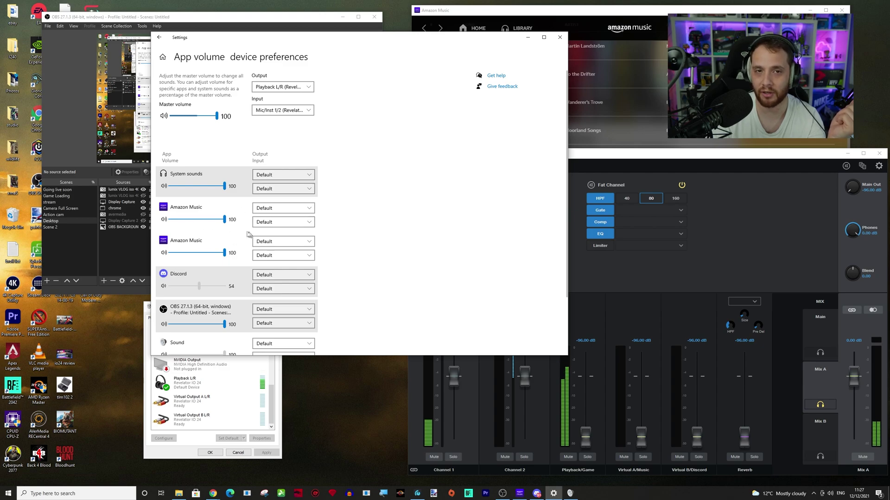
click(82, 493)
text(mi)
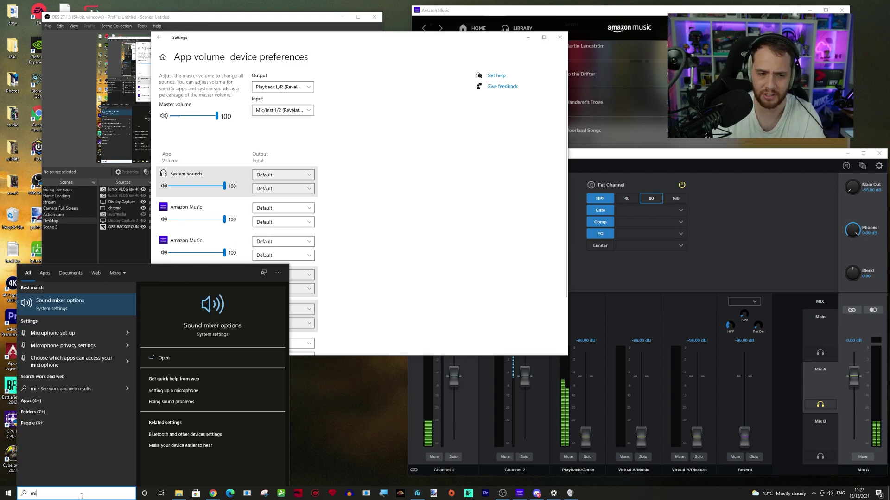
click(510, 290)
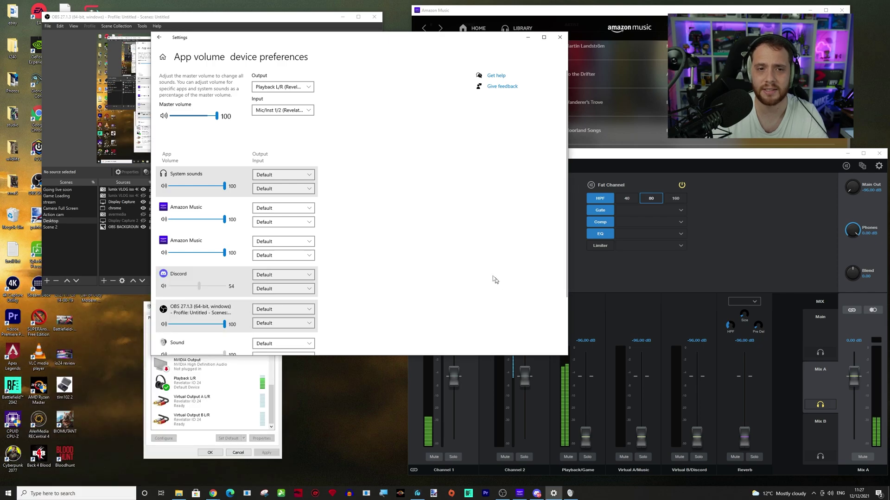
Route both Amazon Music entries to Virtual Output A L/R and keep the Virtual A/Music fader fully down in Mix A.
click(288, 208)
click(288, 219)
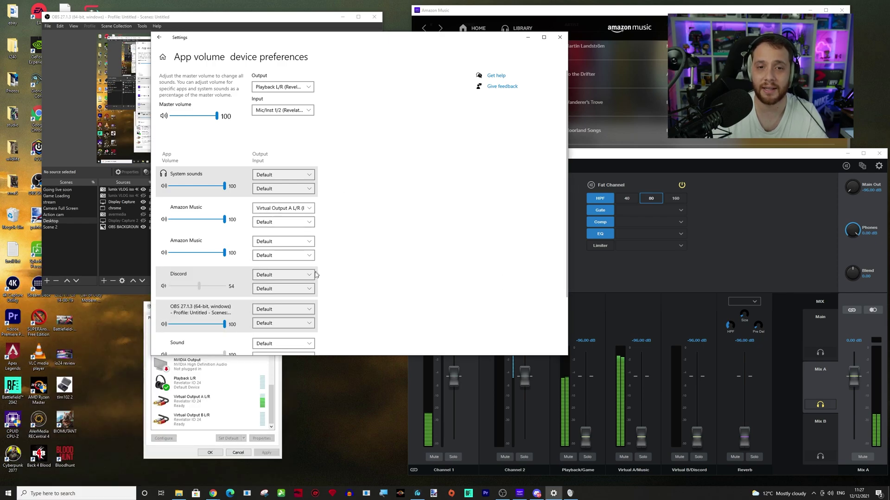
click(286, 242)
click(287, 252)
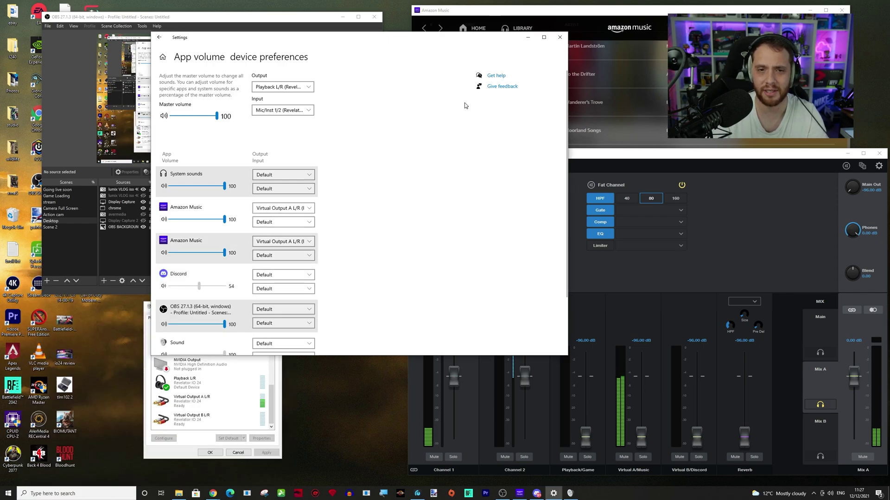
click(528, 37)
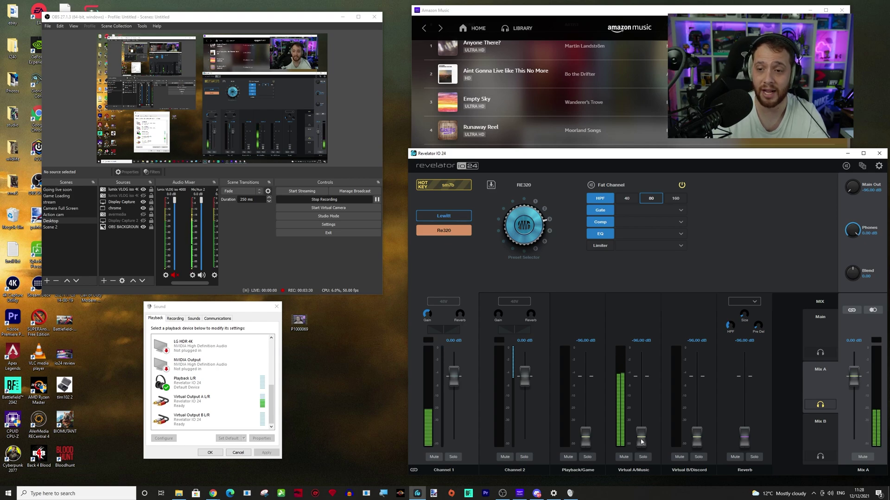
mouse_move(641, 442)
mouse_down()
mouse_move(642, 416)
mouse_move(649, 434)
mouse_up()
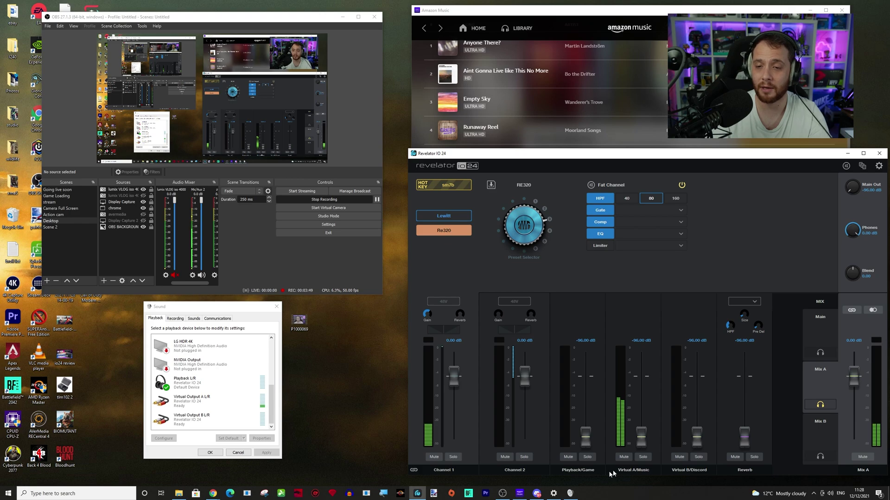
In Mix B, keep Virtual A/Music fully down and mute the Virtual B/Discord, Playback/Game and Virtual A/Music channels.
click(818, 432)
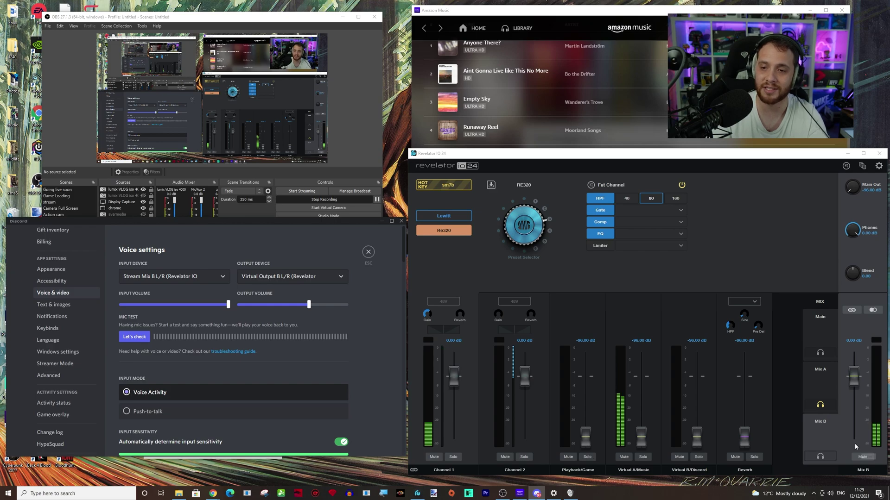
drag(641, 438, 647, 452)
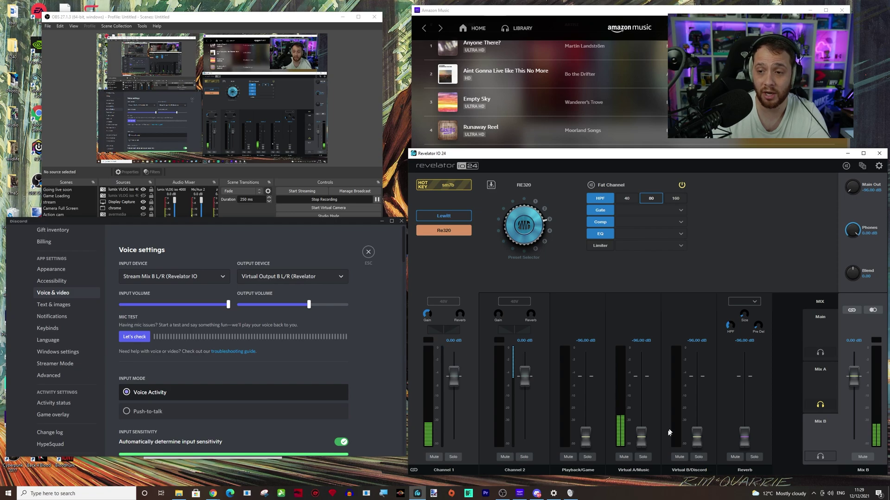
click(679, 457)
click(568, 457)
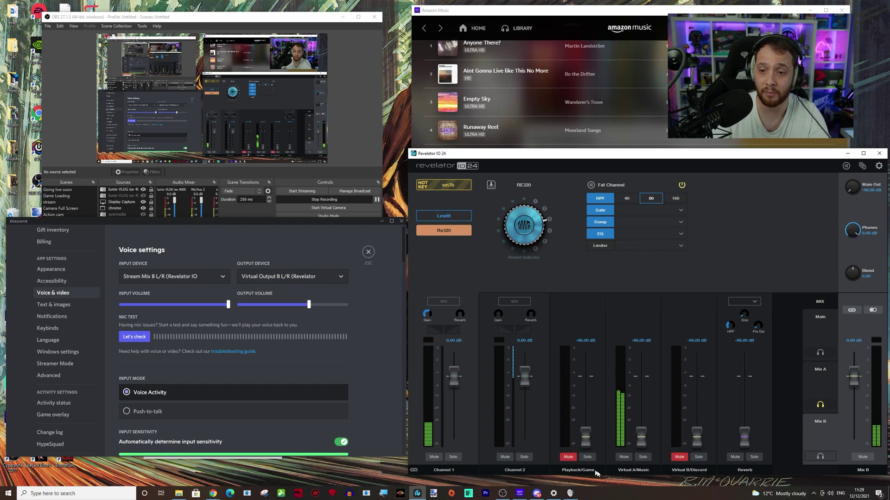
click(623, 457)
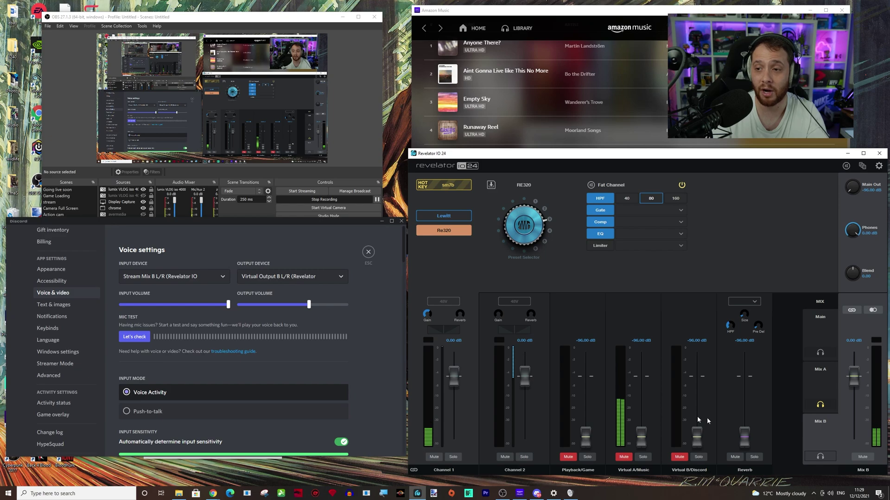
In Mix A, set Virtual B/Discord to about -9 dB and Playback/Game to about -13.6 dB with Virtual A/Music fully down, and minimize Discord.
click(822, 383)
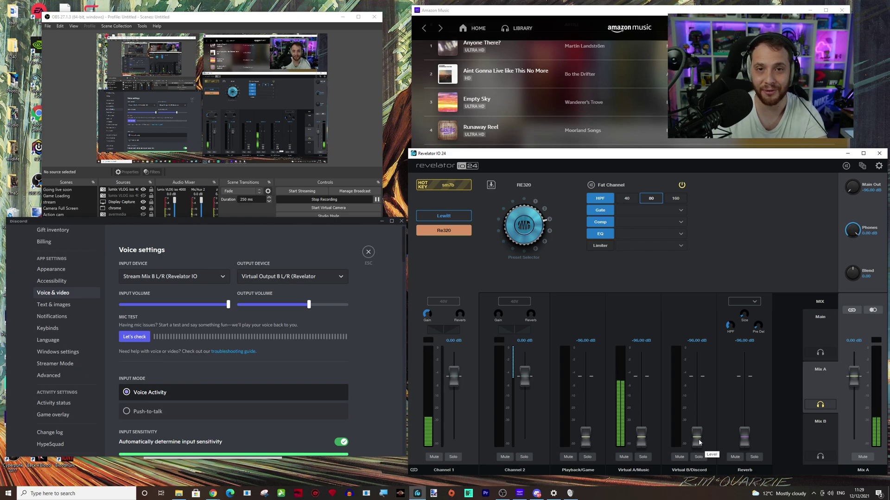
drag(698, 443, 702, 403)
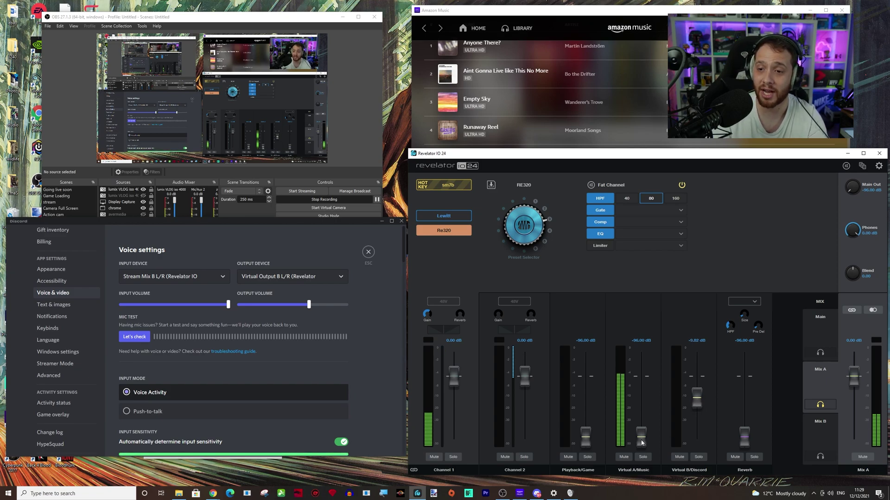
mouse_move(641, 442)
mouse_down()
mouse_move(641, 431)
mouse_move(641, 443)
mouse_up()
drag(586, 435, 585, 400)
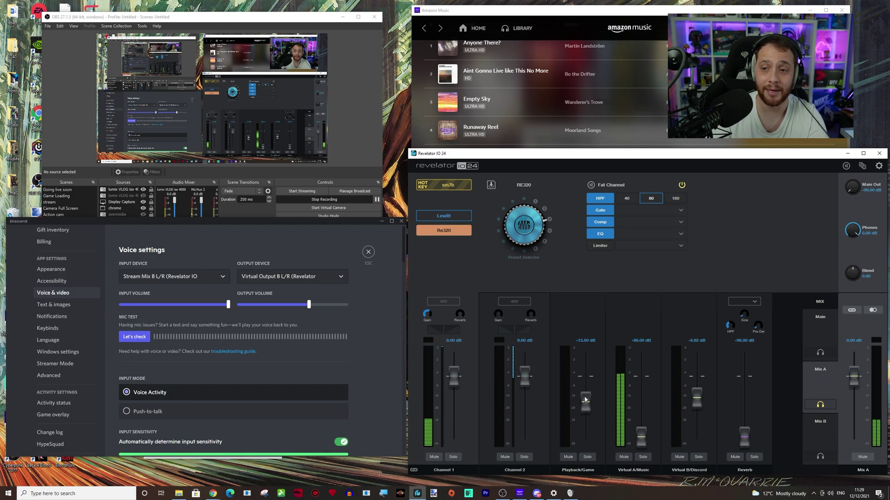
click(381, 224)
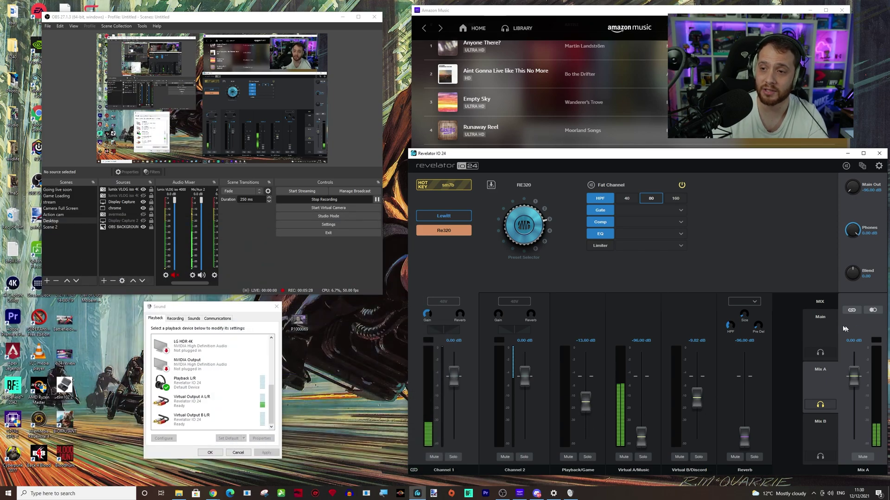
In the Main mix, set Virtual B/Discord to -3 dB, Playback/Game to about -1.7 dB and Virtual A/Music fully down.
click(820, 324)
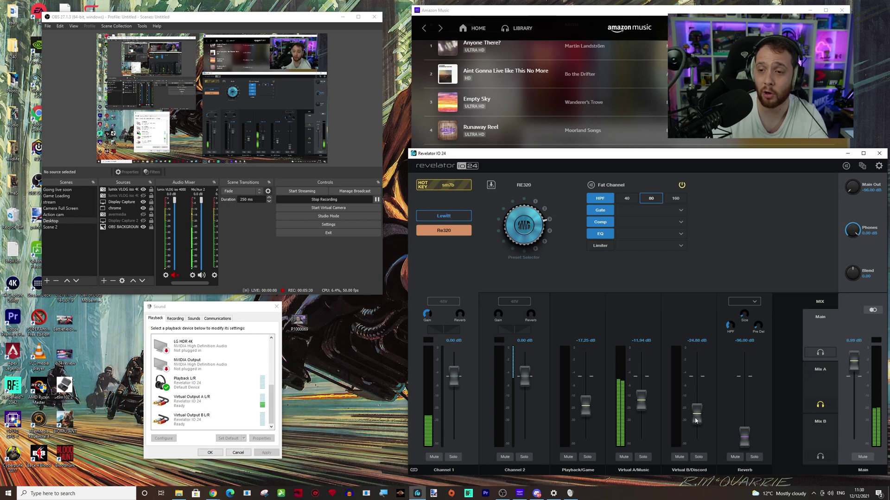
drag(695, 420, 695, 387)
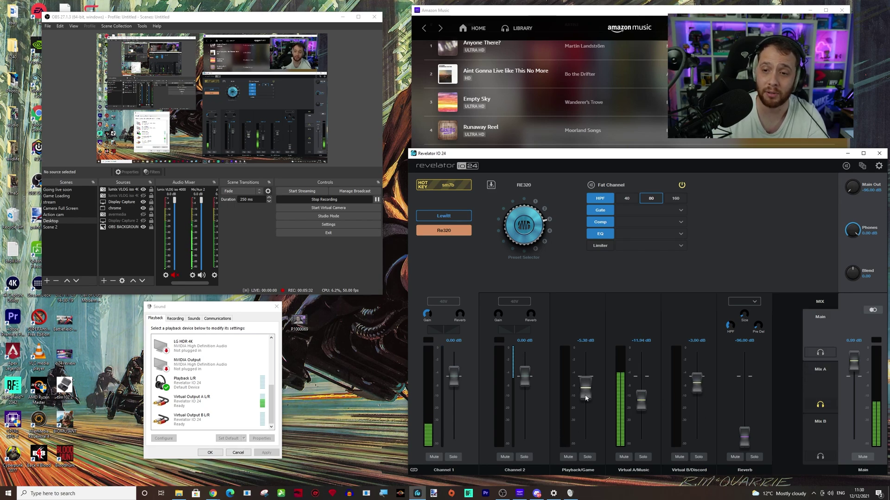
scroll(585, 397, up, 3)
drag(638, 403, 644, 460)
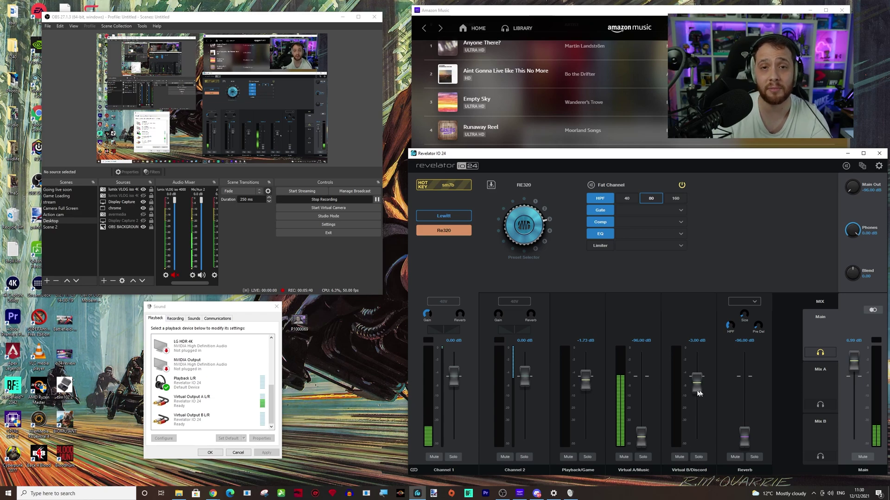
In Mix A, set Playback/Game to about -20 dB and Virtual B/Discord to about -7.8 dB, keeping Virtual A/Music fully down.
click(825, 383)
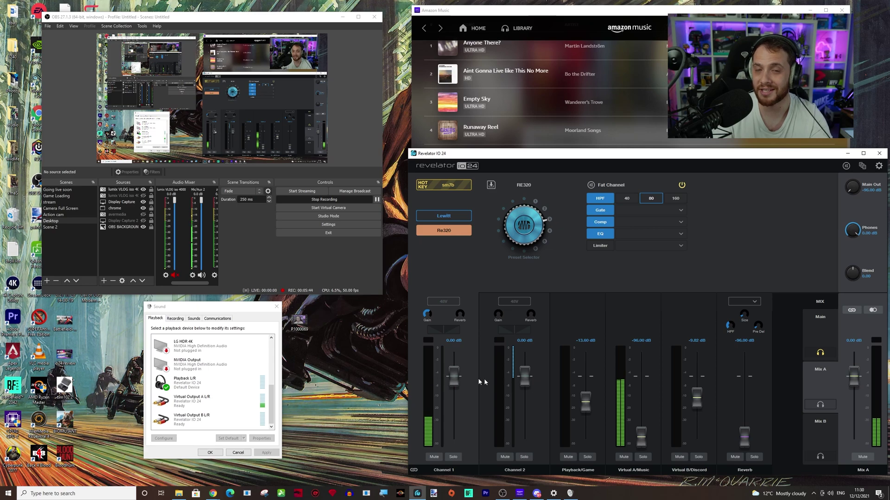
drag(585, 405, 587, 413)
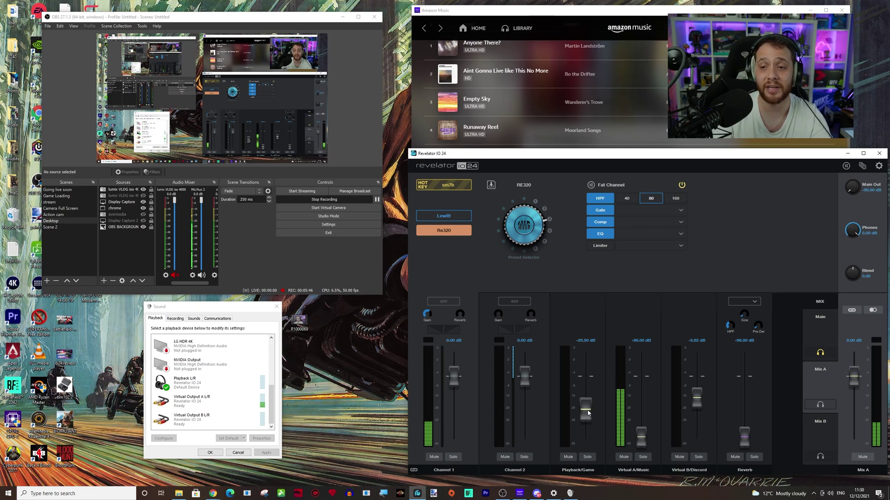
drag(699, 398, 698, 393)
mouse_move(641, 437)
mouse_down()
mouse_move(643, 420)
mouse_move(642, 443)
mouse_up()
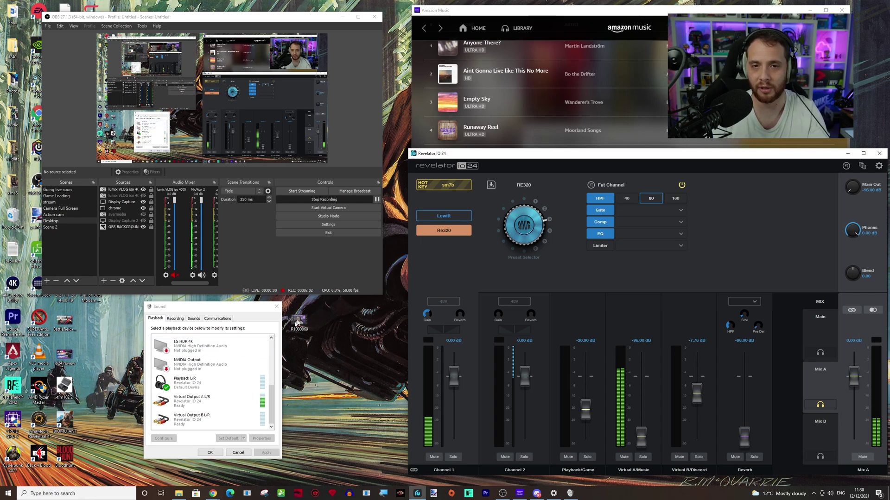
In OBS, check that the Mic/Aux 2 audio source uses Stream Mix A L/R (Revelator IO 24) and keep that device.
click(328, 224)
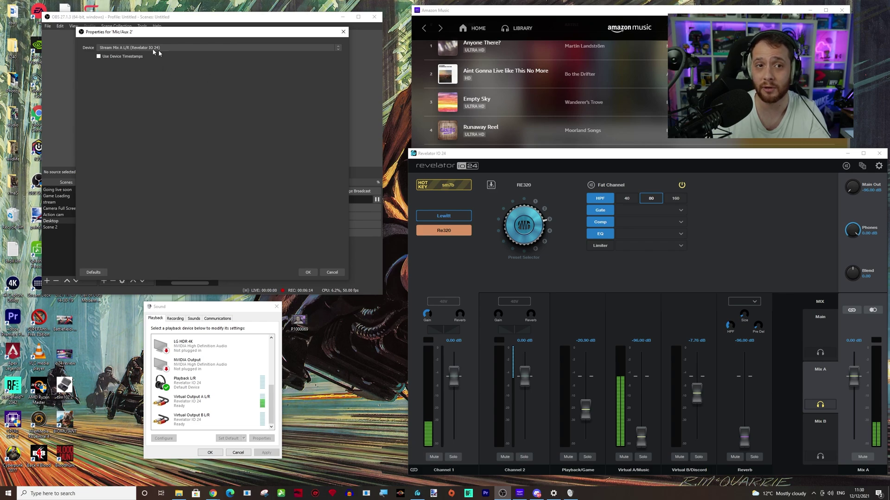
click(308, 273)
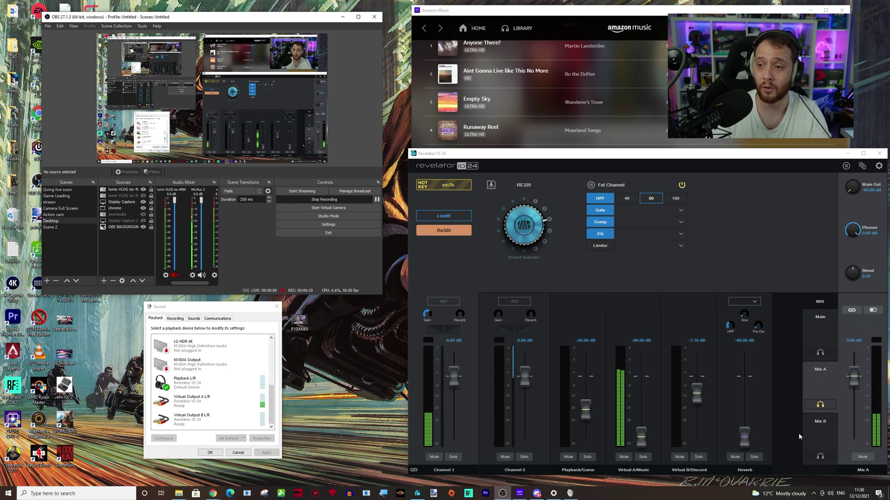
Show Mix B in the Revelator mixer and review Discord's voice input and output devices, minimizing Discord when done.
click(819, 424)
click(536, 494)
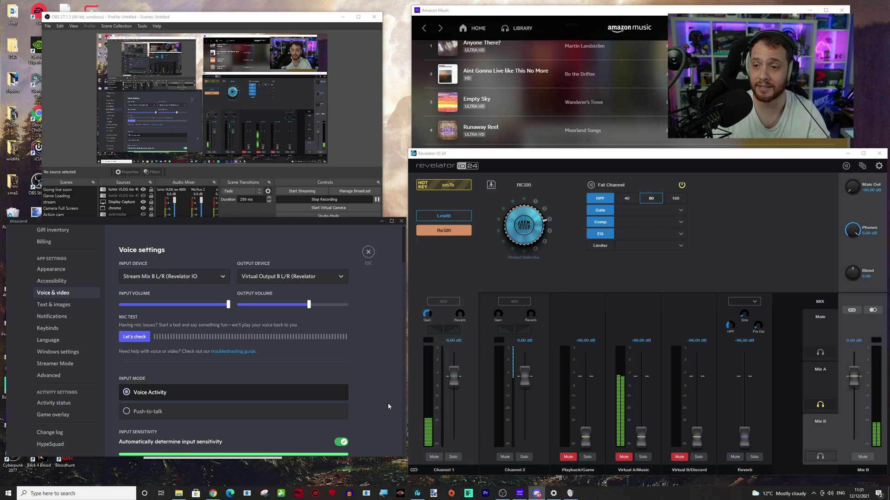
click(381, 221)
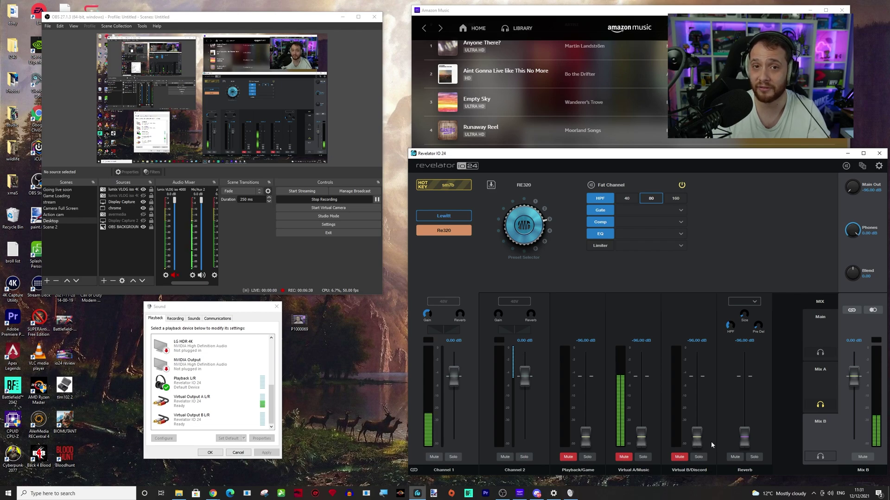
In Mix B, keep Virtual A/Music and Playback/Game fully down, unmute Playback/Game without solo, and return to Mix A.
mouse_move(642, 443)
mouse_down()
mouse_move(644, 423)
mouse_move(642, 439)
mouse_up()
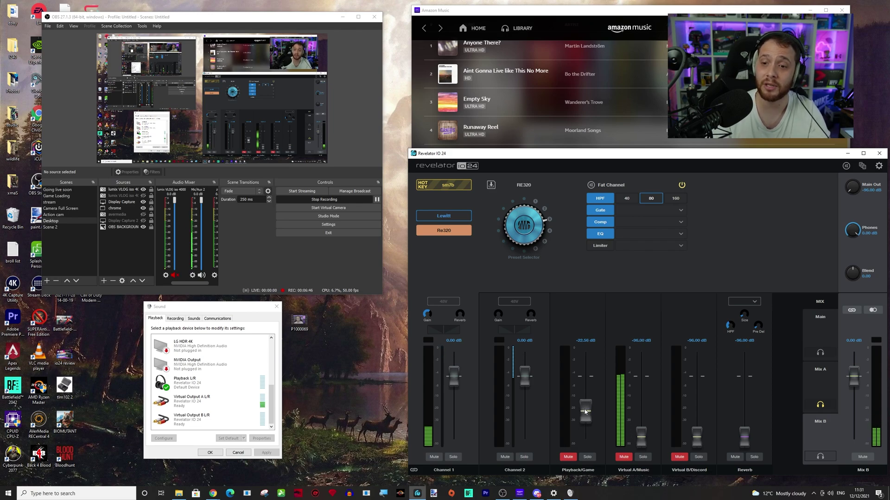
drag(585, 411, 586, 424)
drag(586, 423, 586, 438)
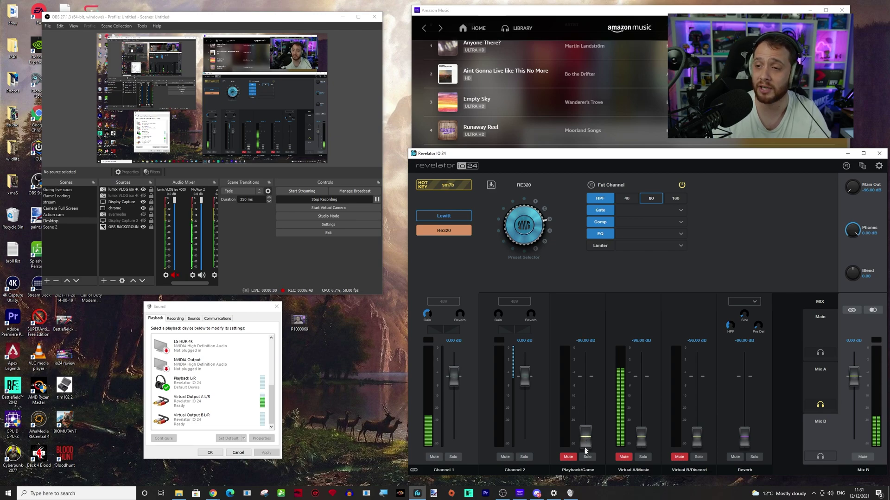
click(586, 455)
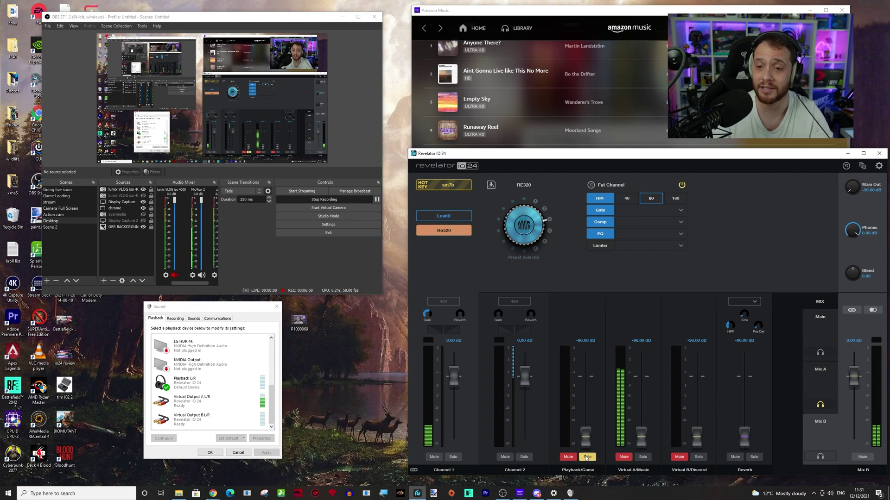
click(587, 457)
click(568, 456)
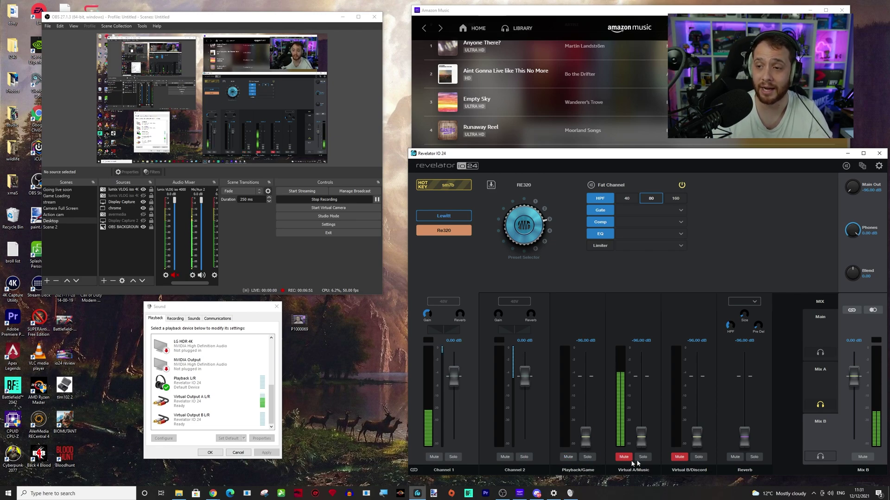
click(817, 384)
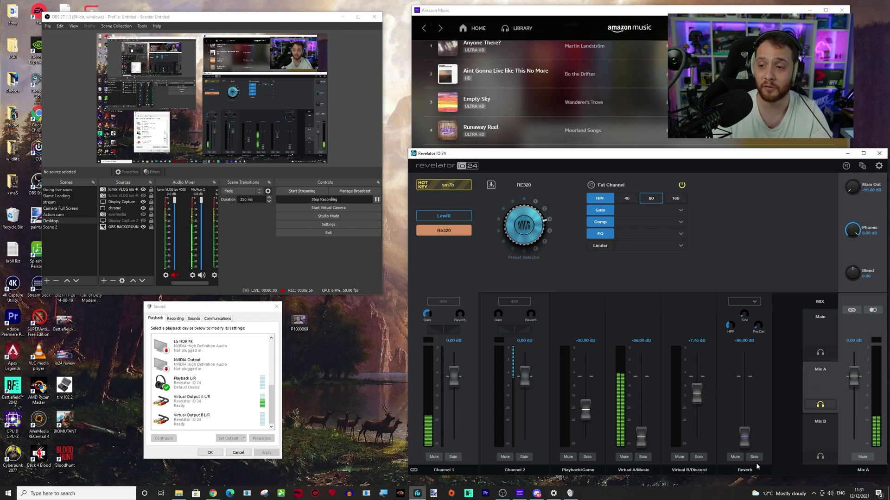
Find the Windows app volume and device preferences and review the output devices for Amazon Music and Discord, minimizing the window when done.
click(830, 494)
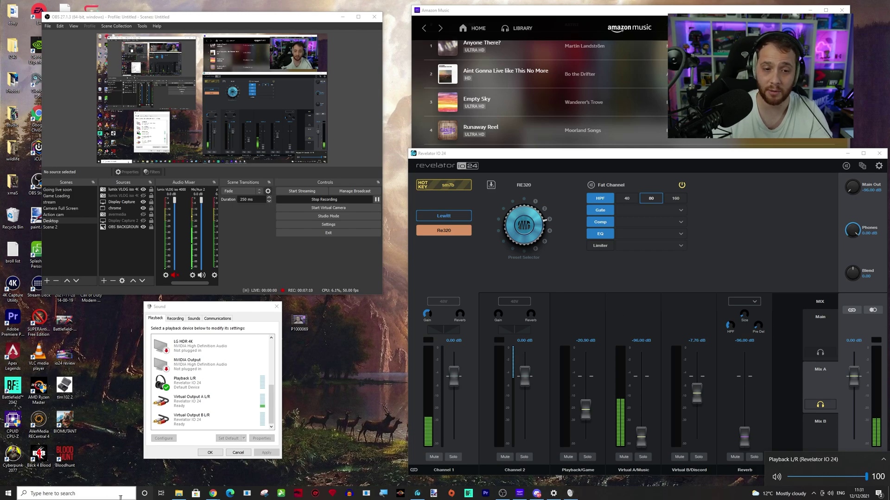
click(97, 494)
text(mix)
key(Return)
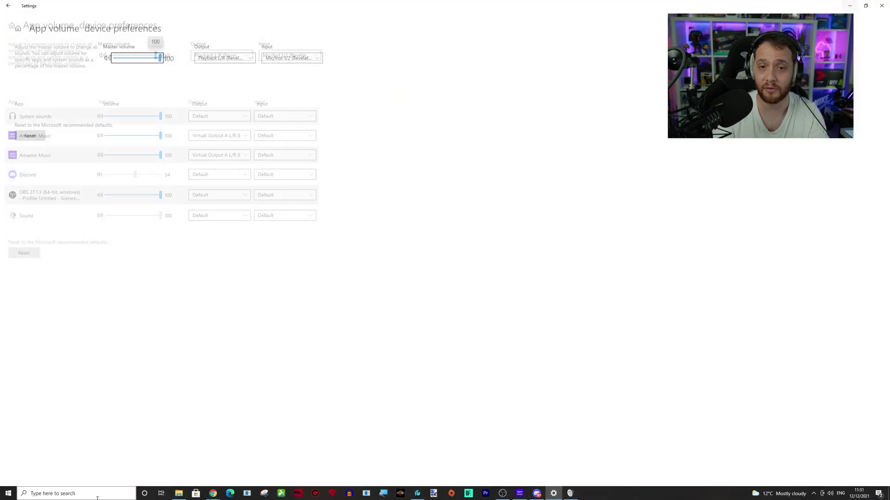
click(218, 176)
click(218, 179)
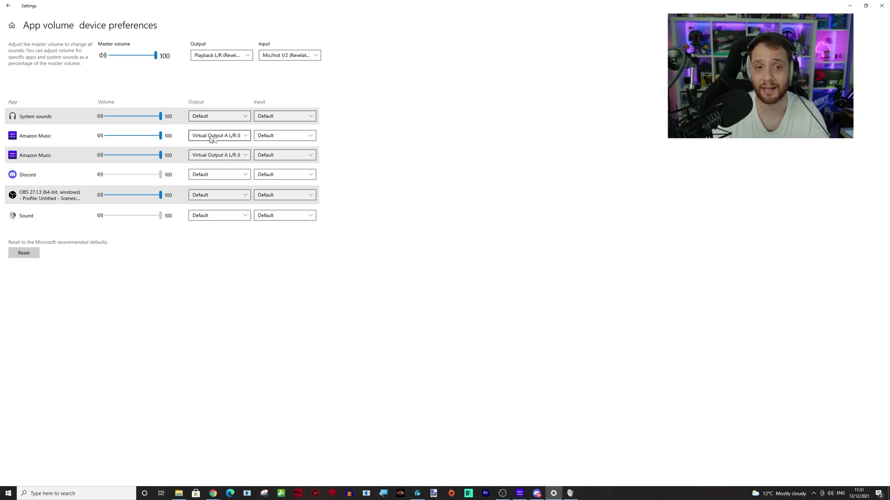
click(849, 6)
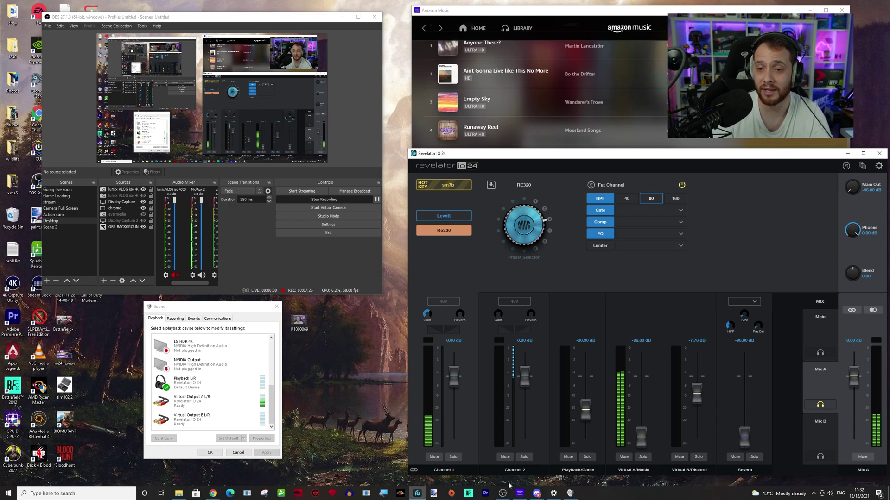
Recheck the per-app outputs in Windows Settings and the voice input and output devices in Discord, minimizing both windows.
click(554, 494)
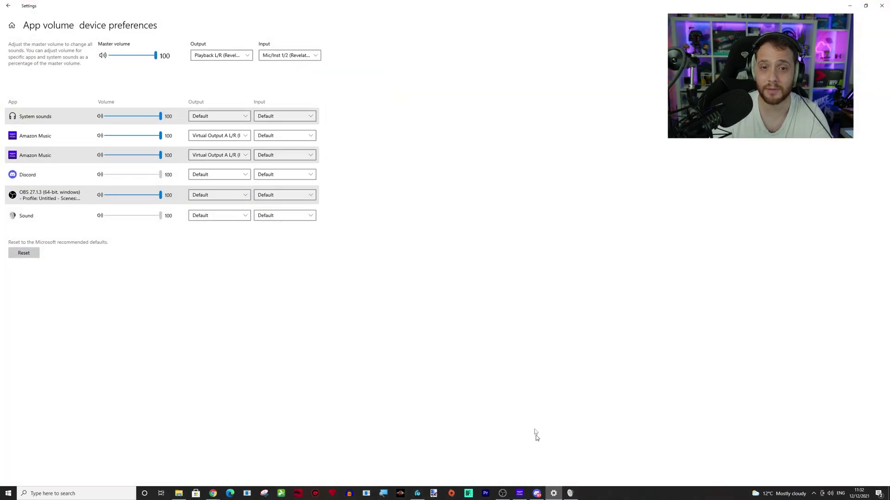
click(849, 6)
click(537, 493)
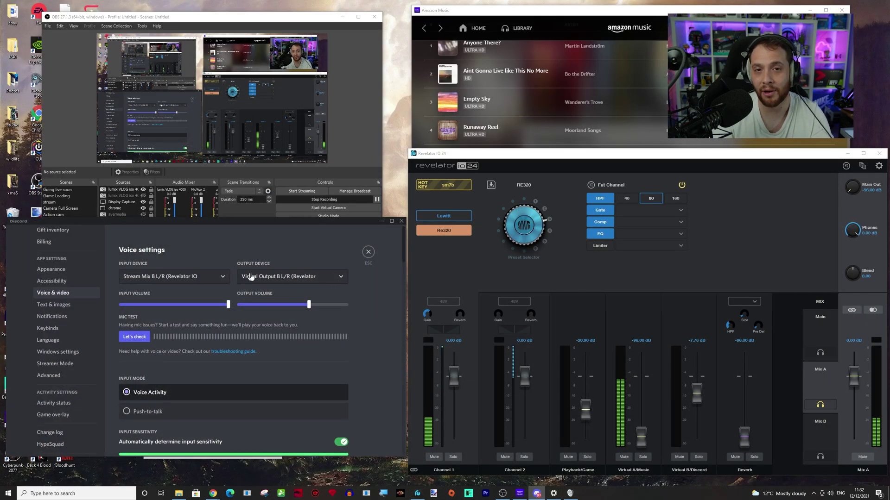
click(382, 221)
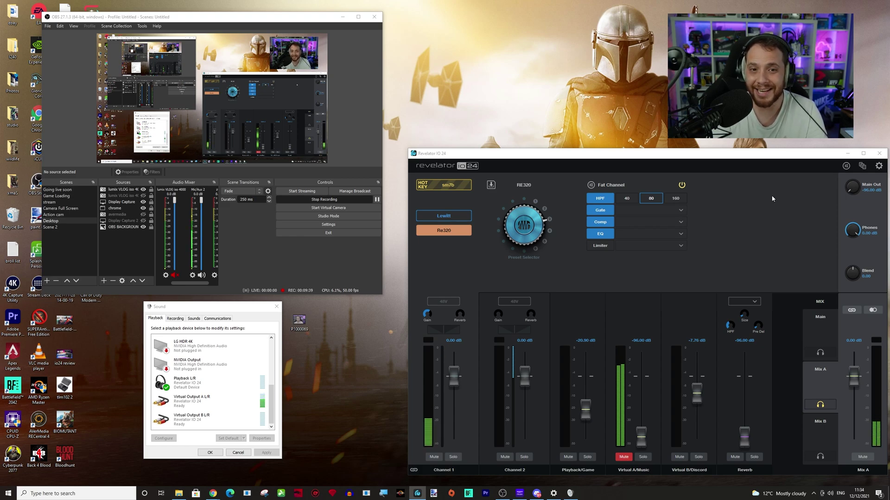
Close the Windows Sound dialog, view the Revelator's stored scenes, and show the detailed Fat Channel processing settings.
click(278, 307)
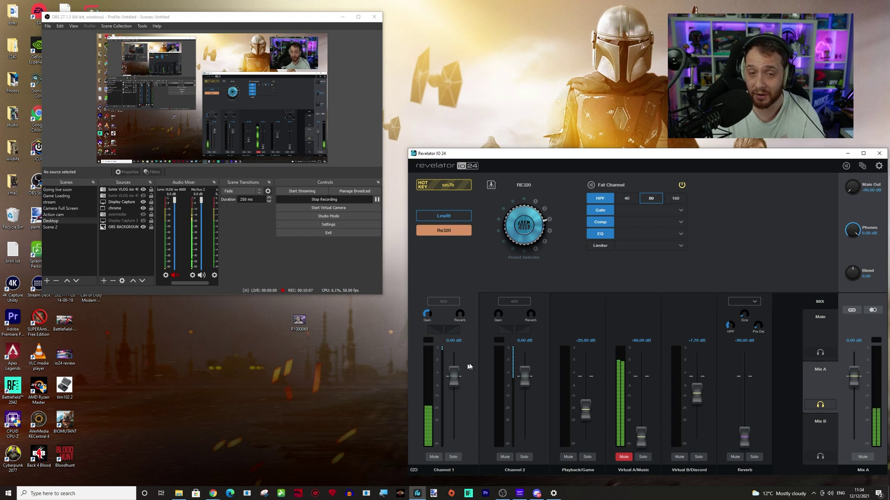
click(861, 166)
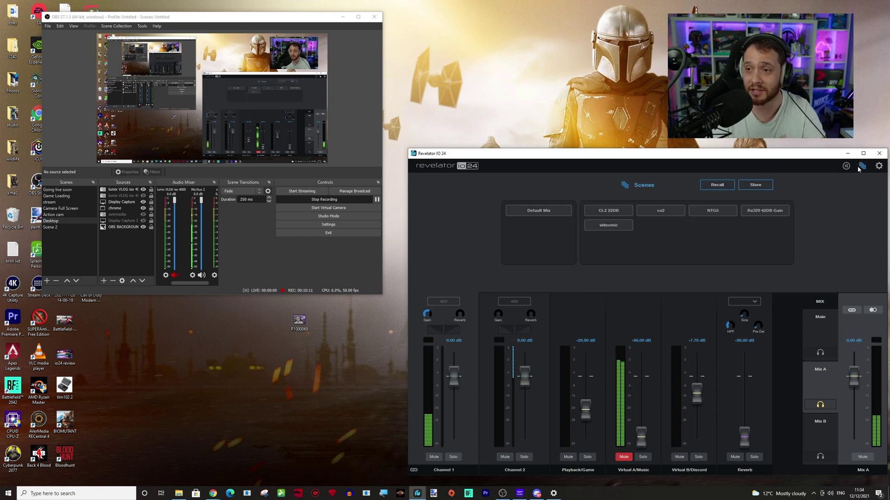
click(845, 166)
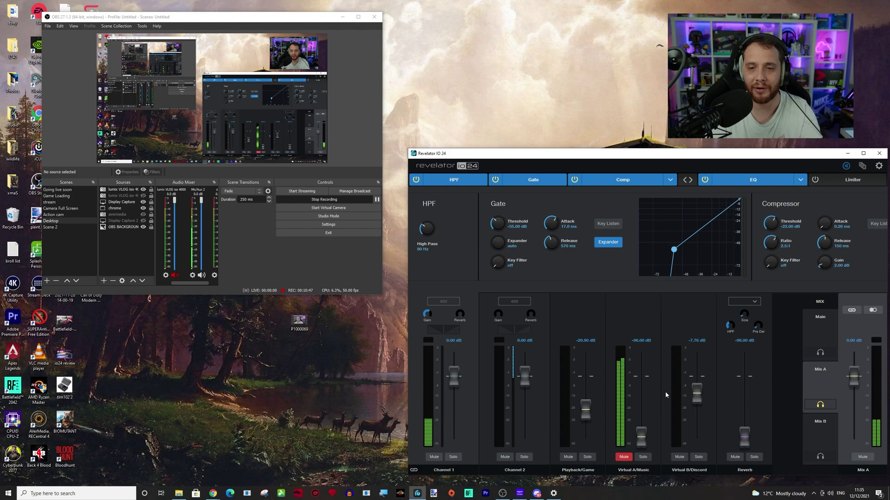
Bring up Amazon Music to check the track that is playing and minimize it again.
click(519, 494)
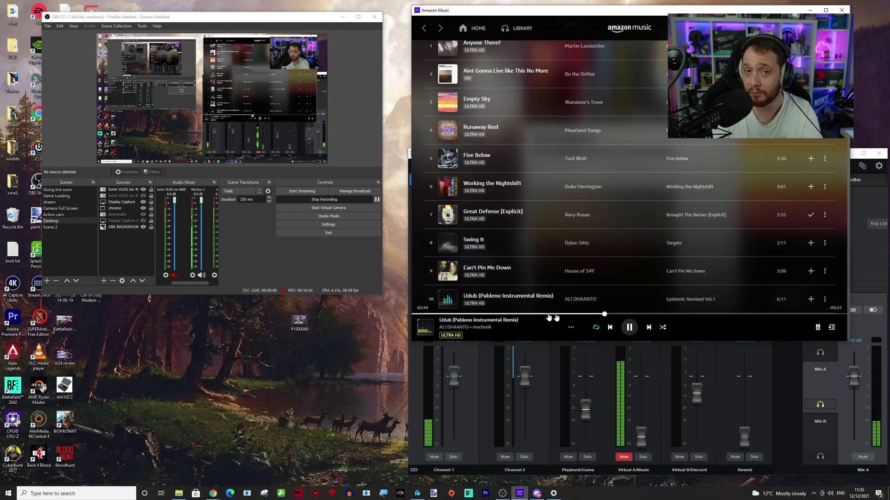
click(809, 10)
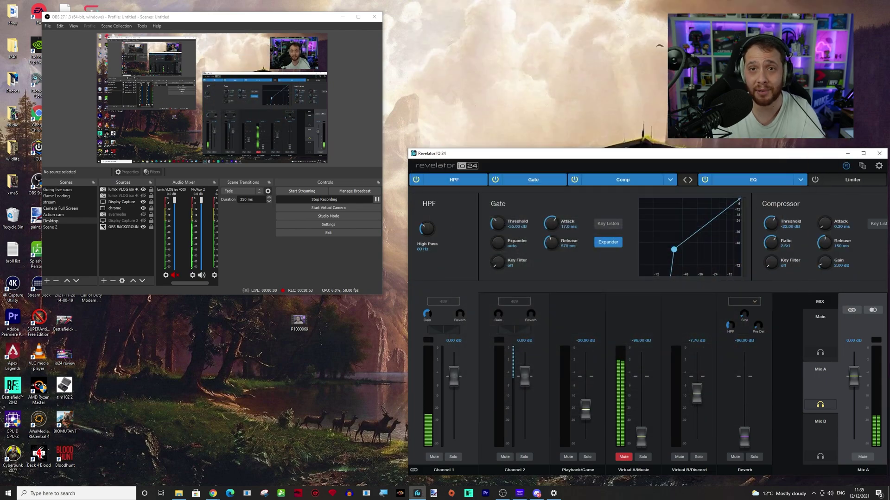